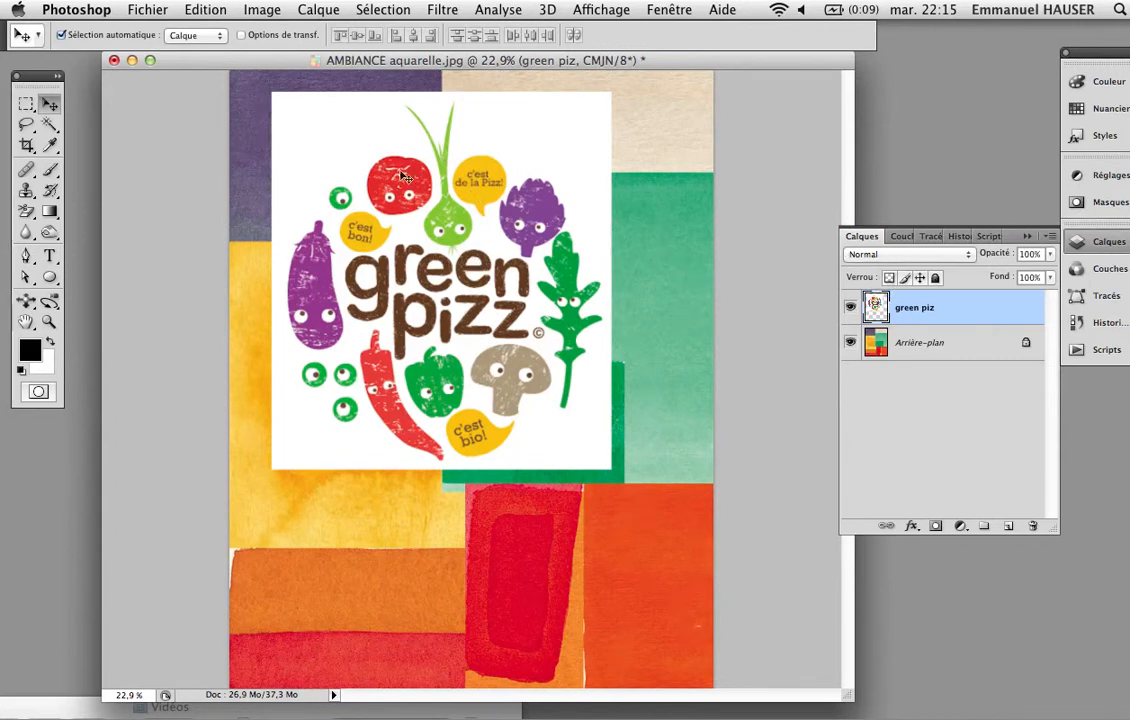
Outline the red chili pepper with the Lasso tool and correct the selection around its stem and outer edge.
click(27, 125)
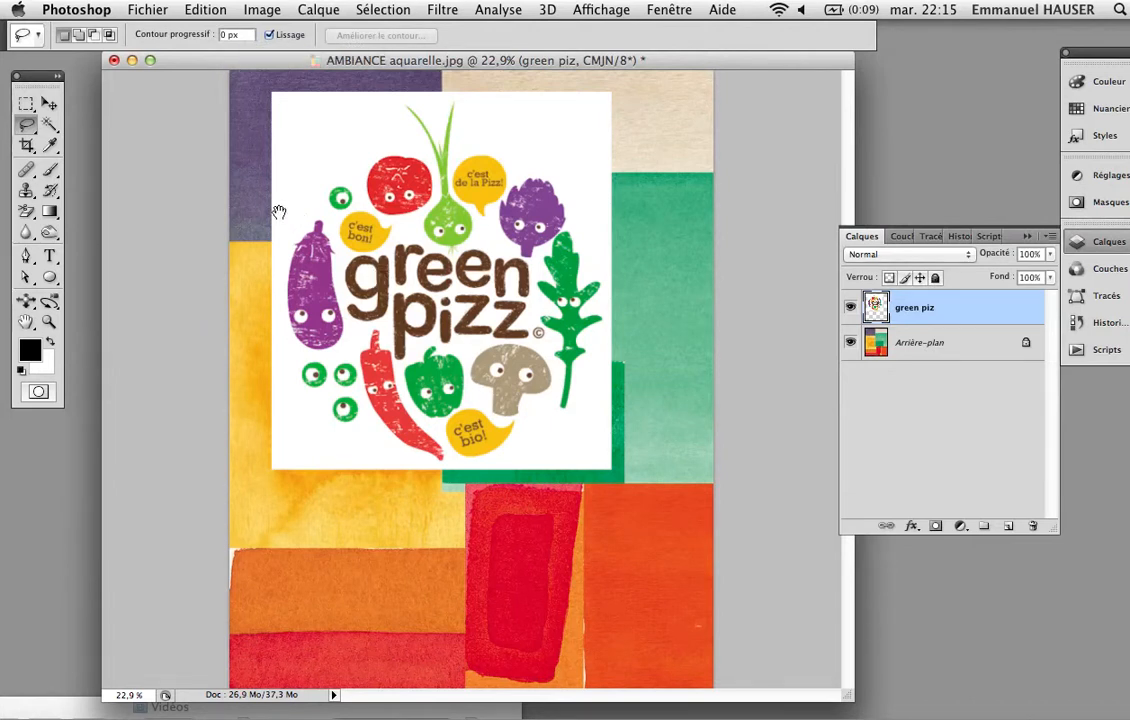
drag(340, 320, 470, 476)
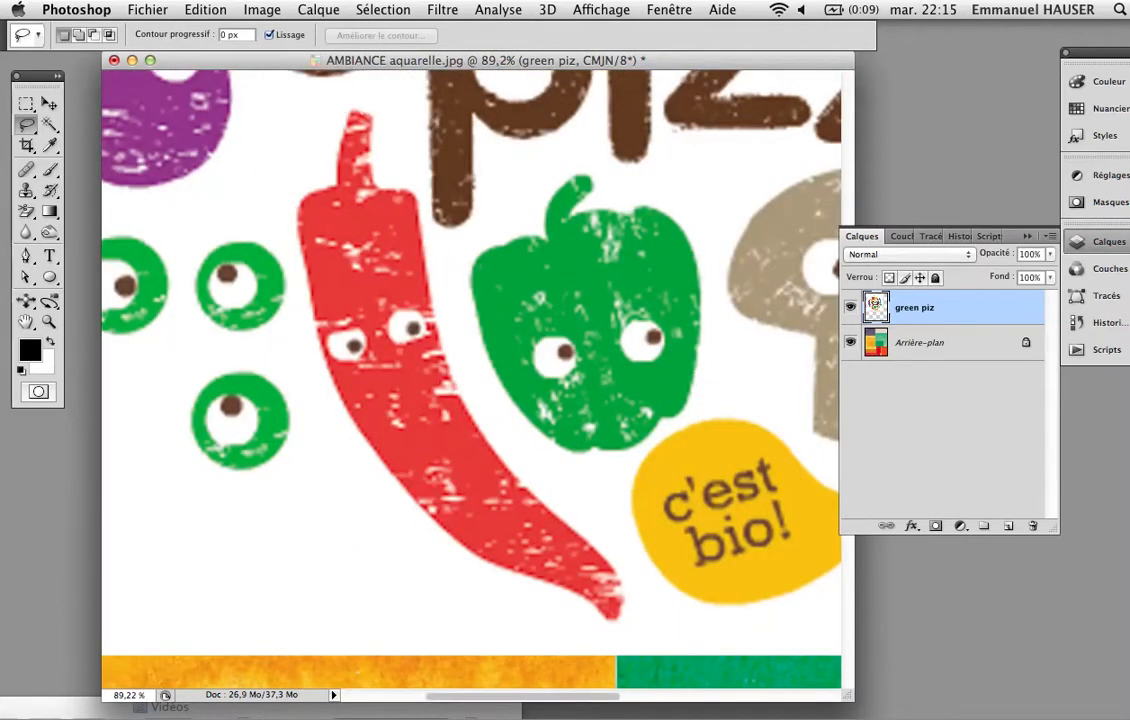
mouse_move(373, 112)
mouse_down()
mouse_move(342, 188)
mouse_move(303, 201)
mouse_move(293, 227)
mouse_move(348, 426)
mouse_move(458, 537)
mouse_move(619, 604)
mouse_move(629, 581)
mouse_move(615, 560)
mouse_move(513, 466)
mouse_move(465, 398)
mouse_move(439, 323)
mouse_move(419, 191)
mouse_move(372, 191)
mouse_move(367, 115)
mouse_move(314, 139)
mouse_up()
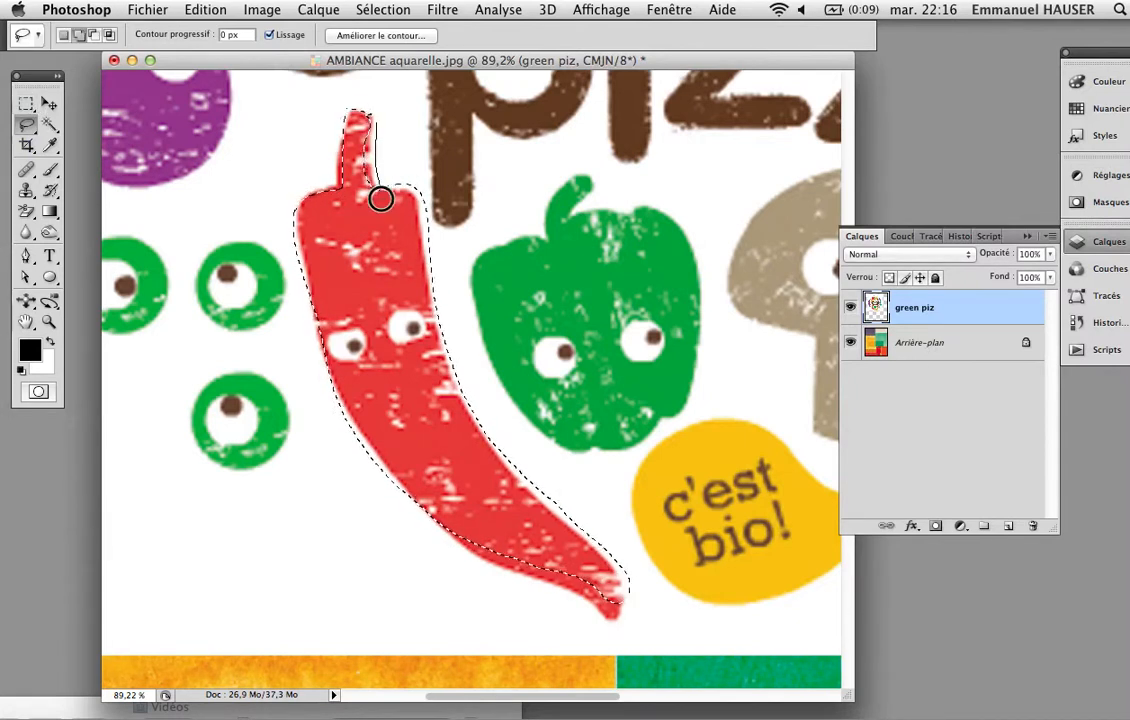
mouse_move(352, 152)
mouse_down()
mouse_move(360, 118)
mouse_move(367, 132)
mouse_up()
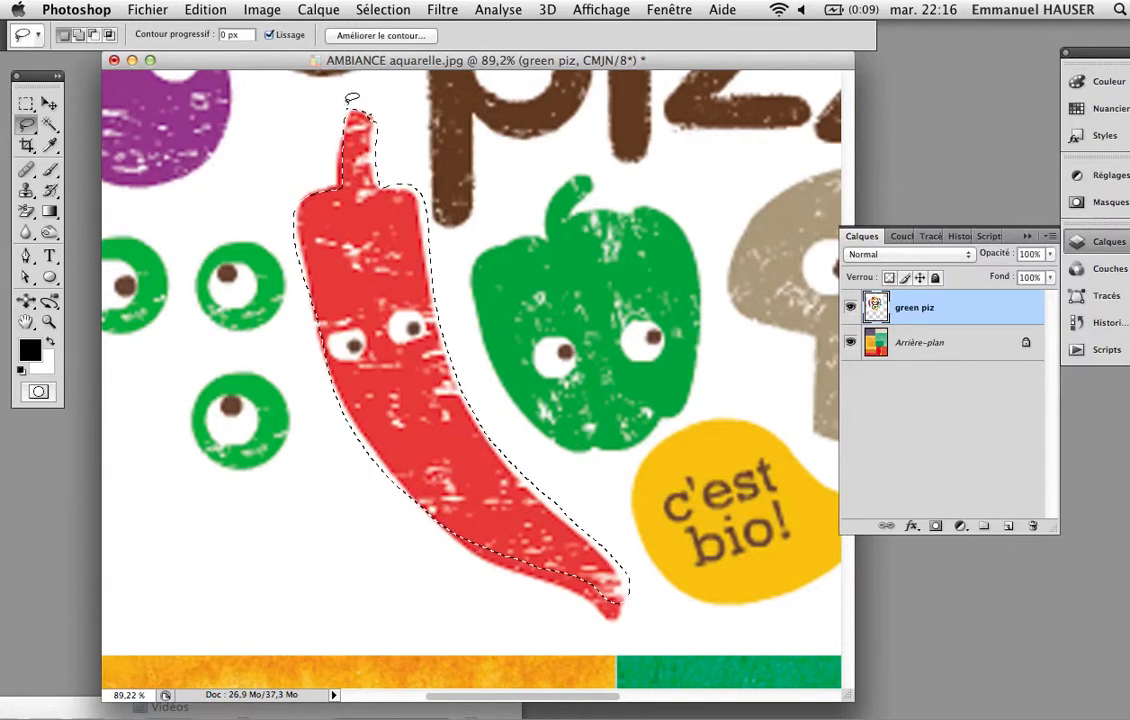
key(shift)
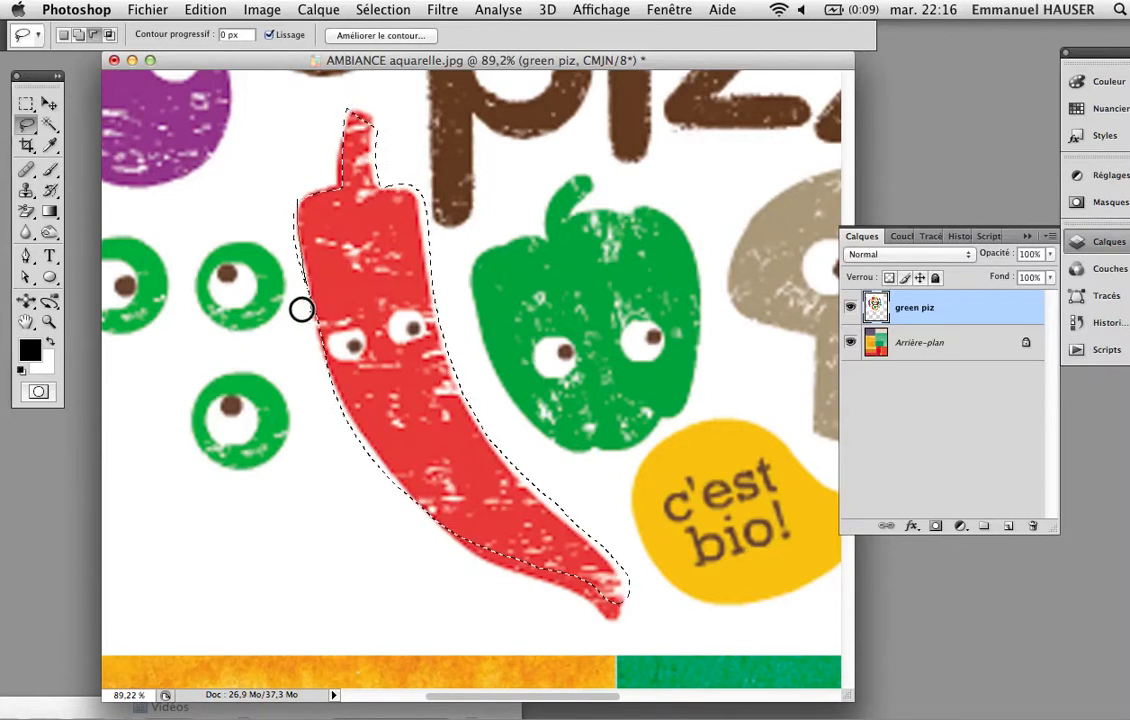
drag(258, 205, 252, 197)
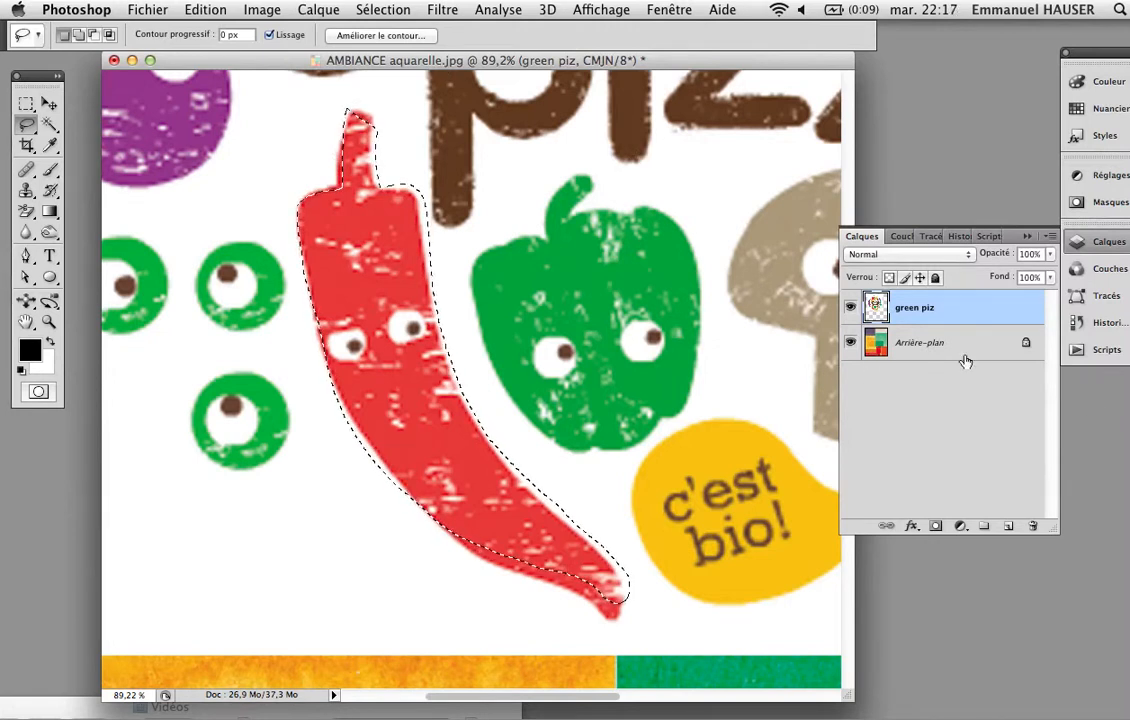
Hide the green piz layer, make Arrière-plan active and move the chili-shaped selection onto the red painted rectangle.
click(850, 307)
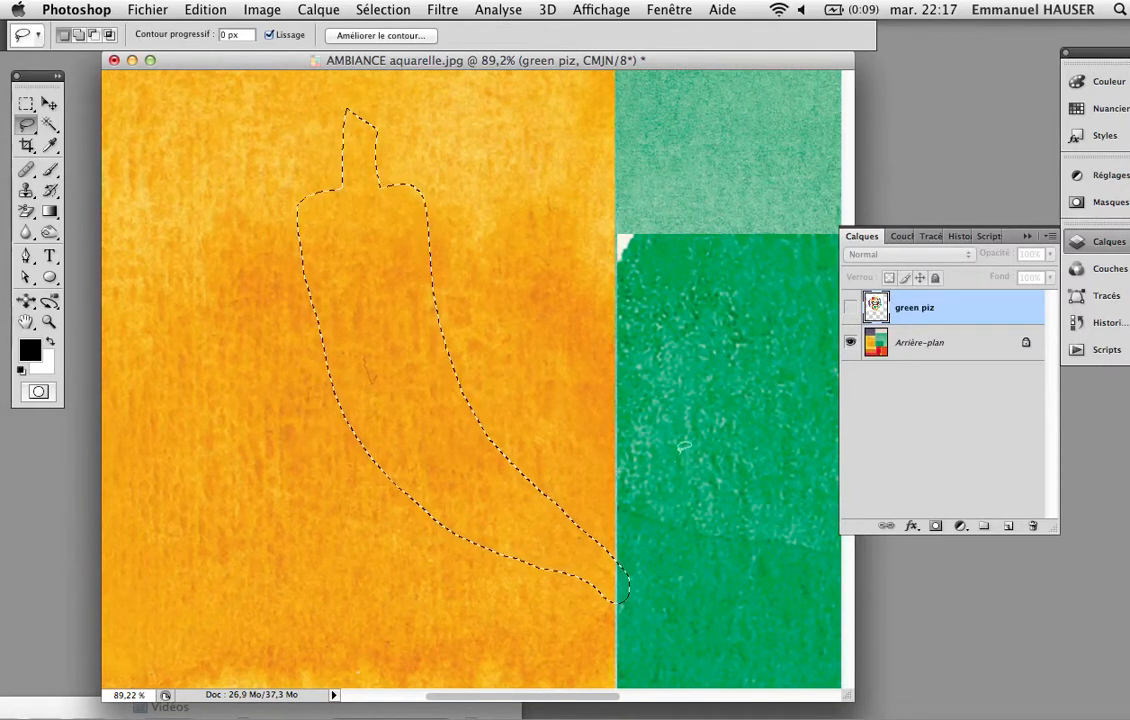
alt+click(511, 303)
alt+click(505, 307)
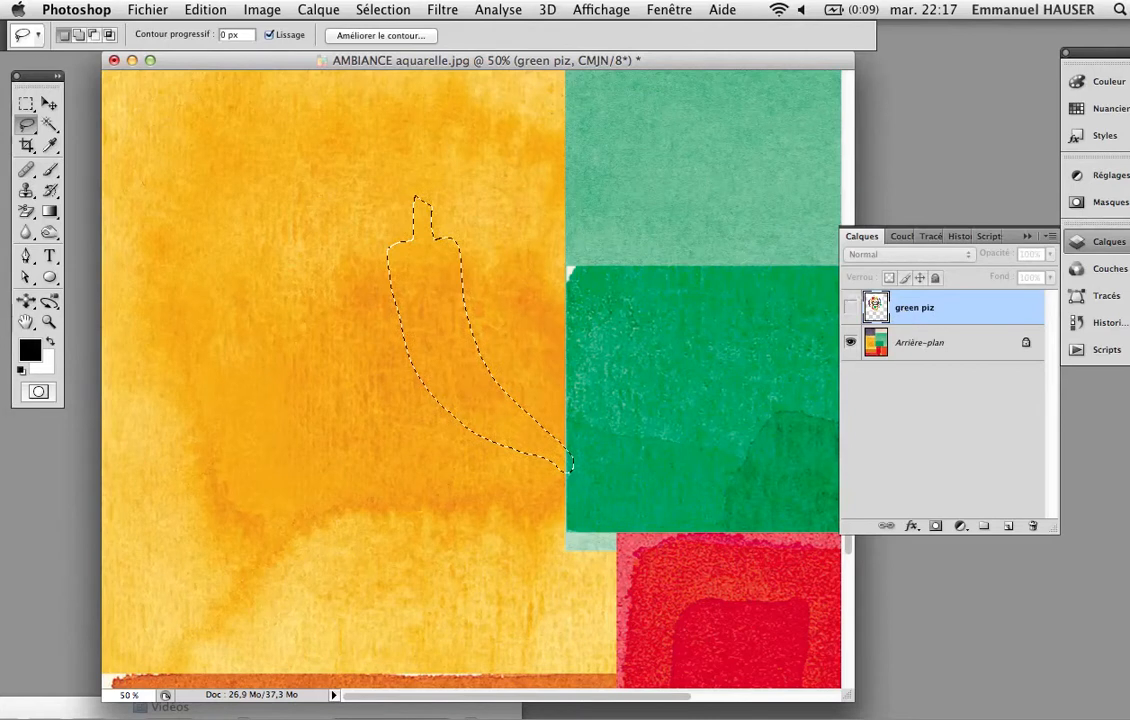
click(936, 350)
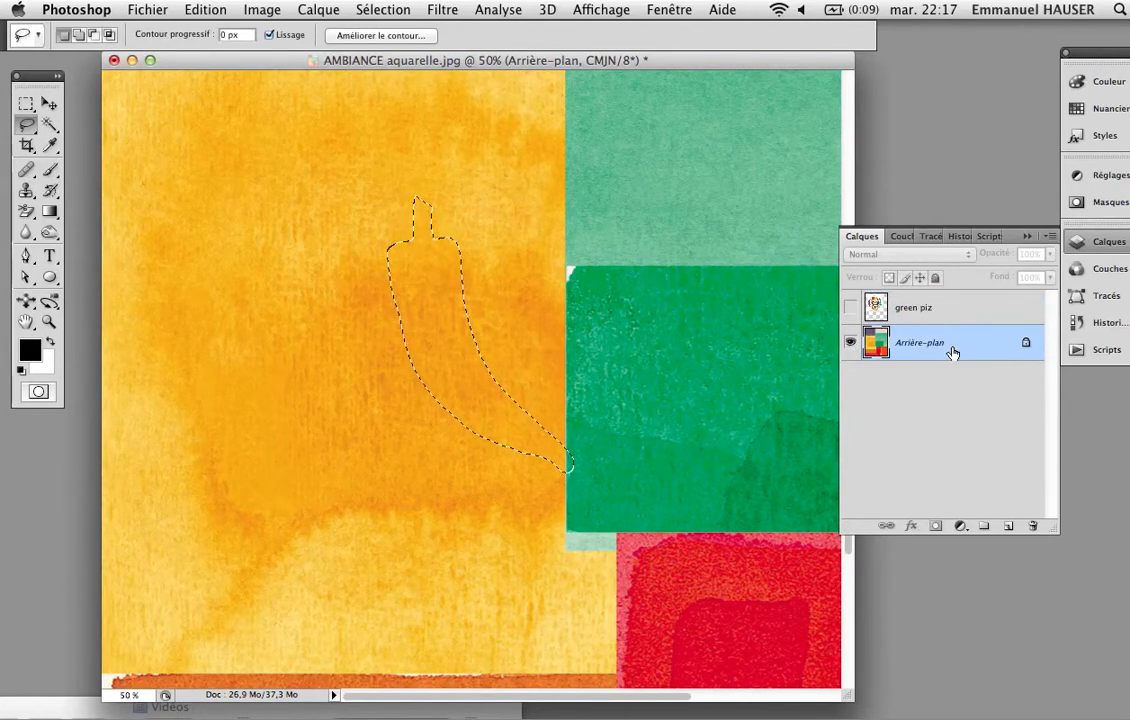
alt+click(486, 364)
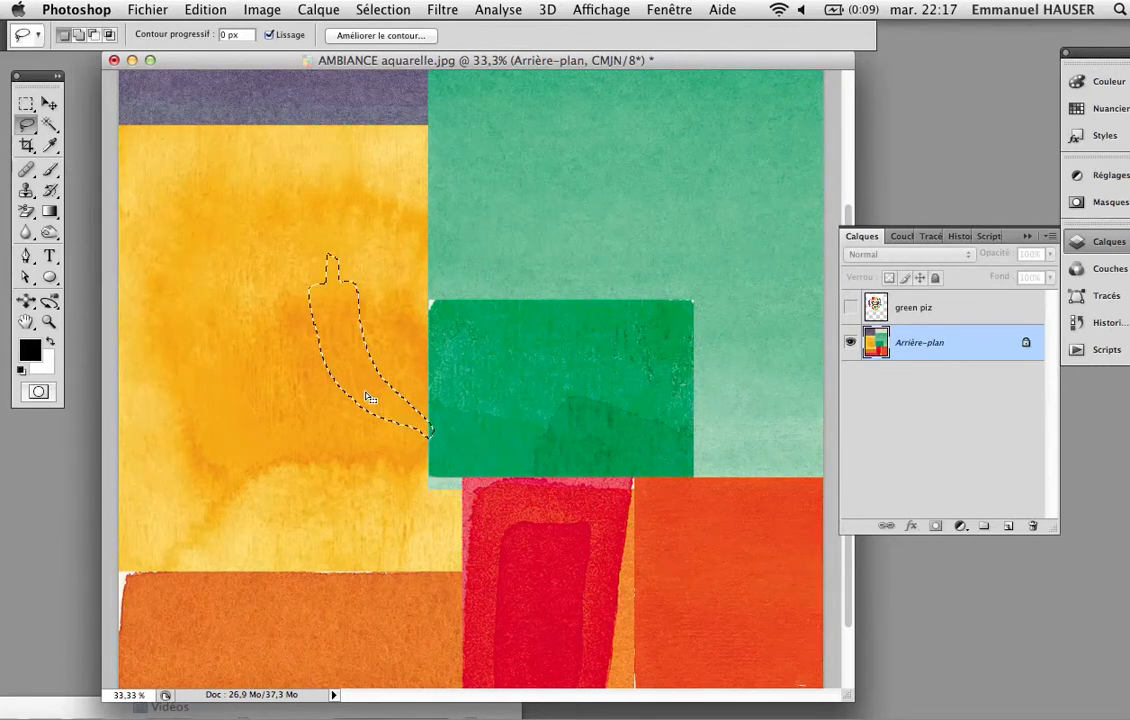
drag(368, 398, 537, 638)
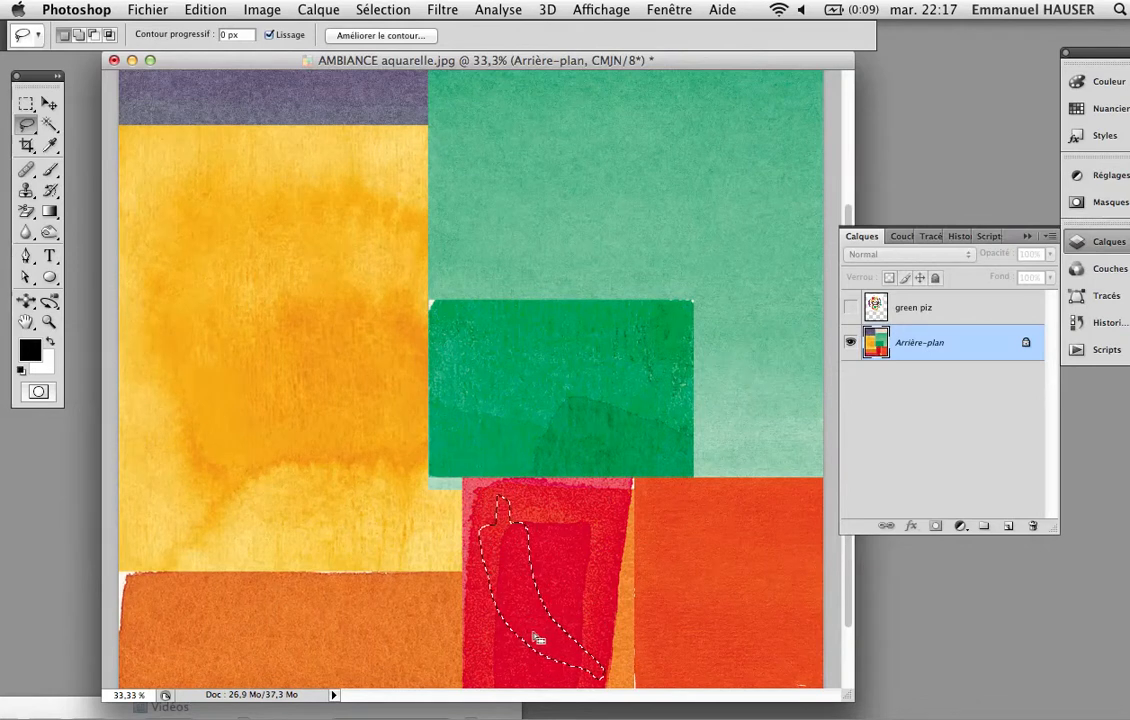
scroll(500, 520, down, 3)
scroll(436, 336, down, 2)
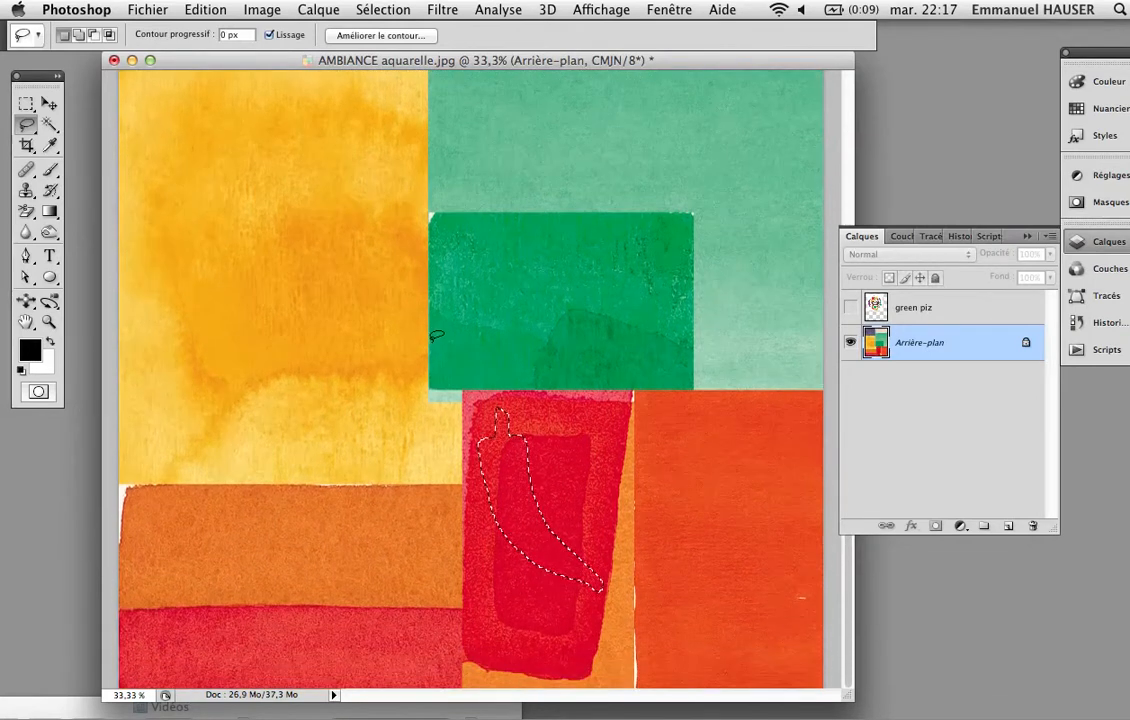
drag(512, 495, 501, 523)
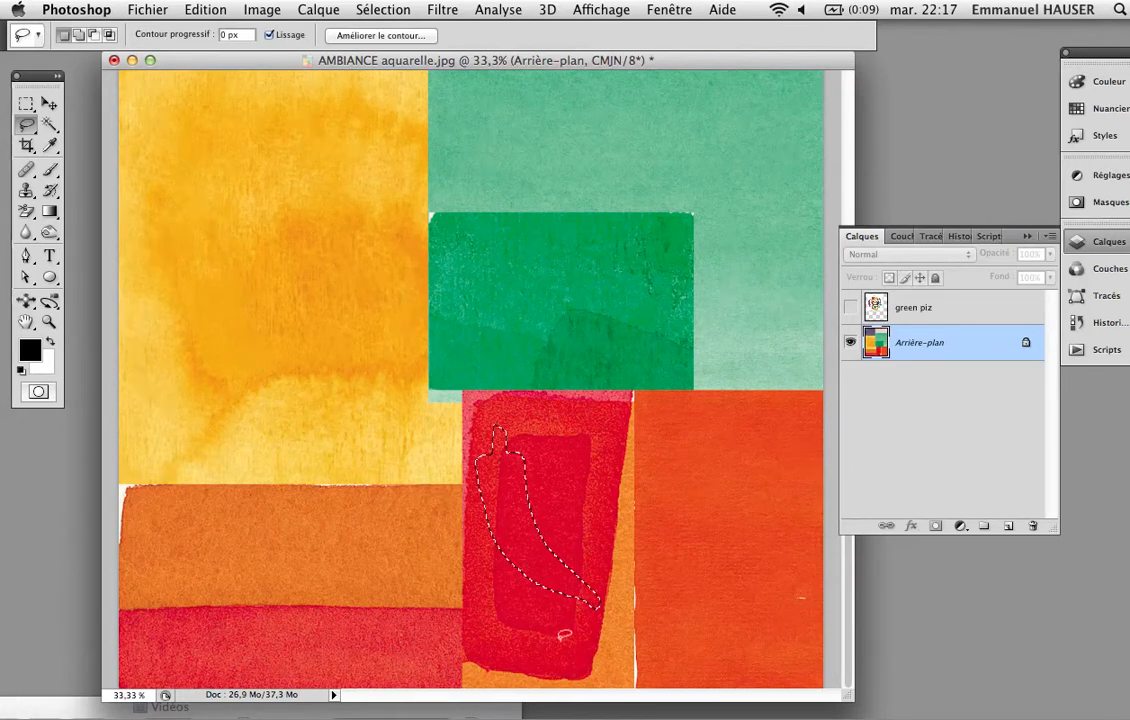
Transform the chili selection: rotate it 28.1°, scale it to about 107% and reposition it within the dark red area.
click(386, 11)
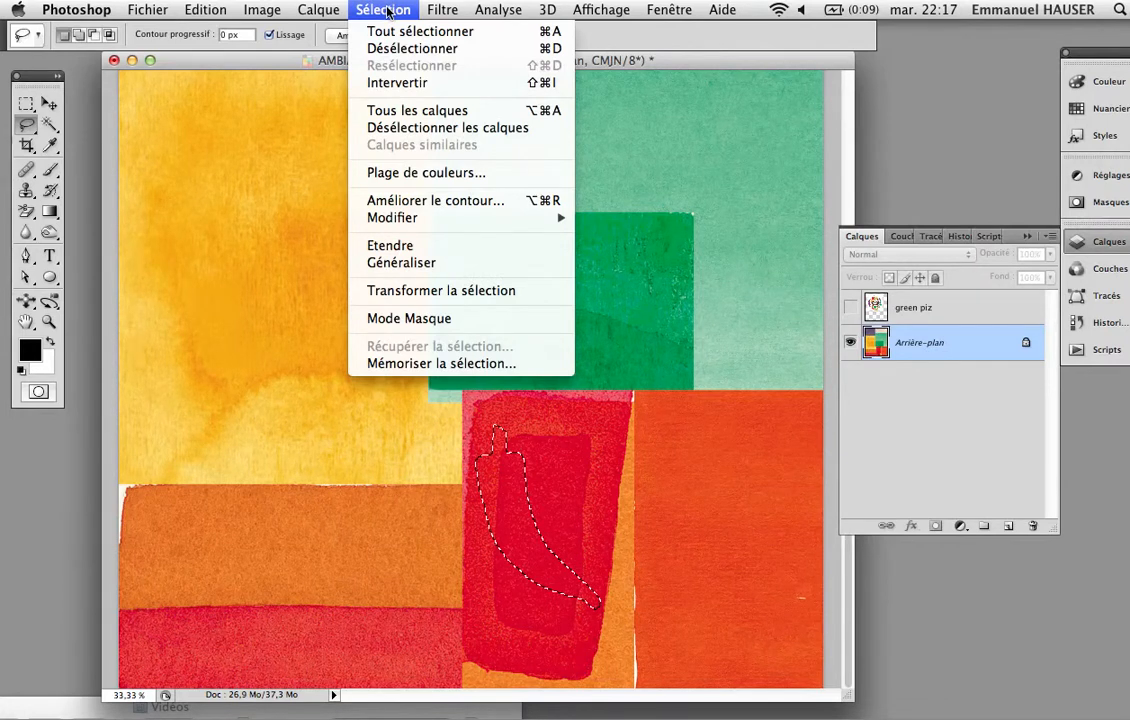
click(416, 297)
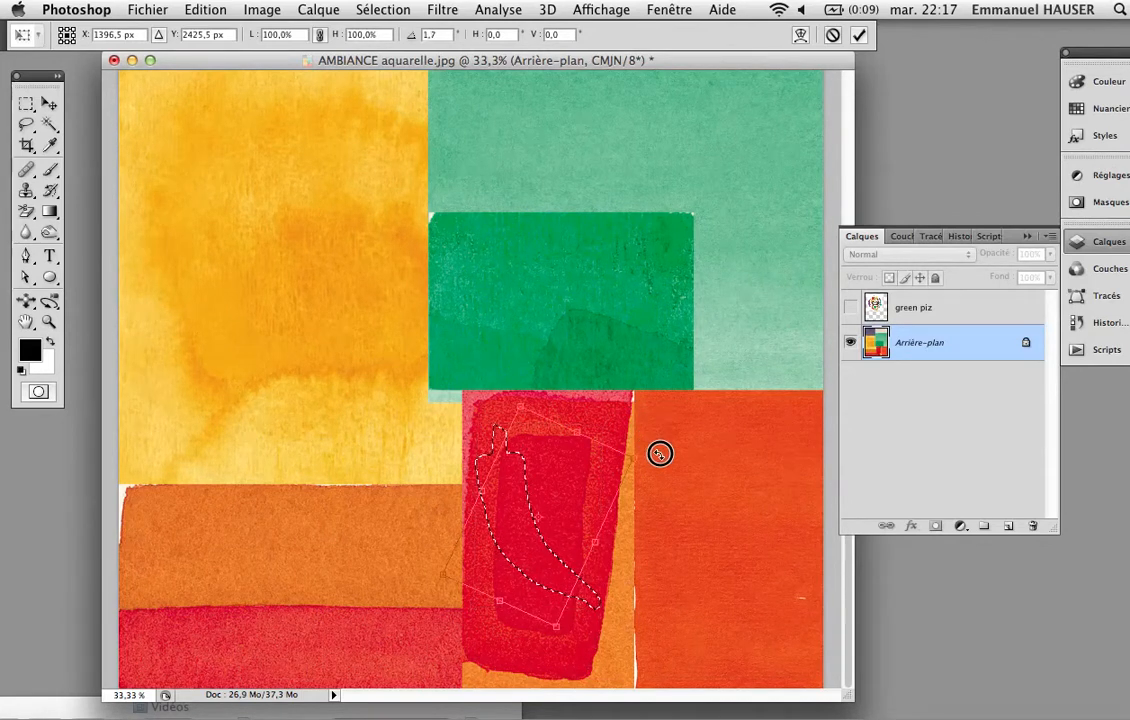
drag(658, 447, 632, 452)
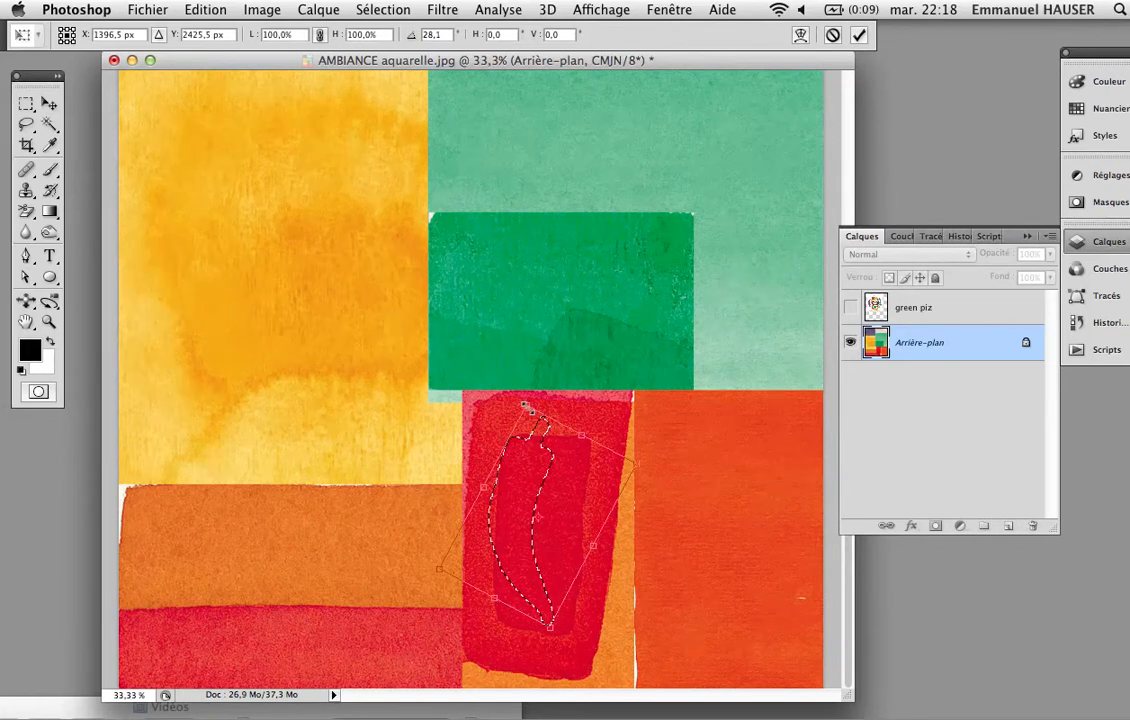
mouse_move(523, 403)
mouse_down()
mouse_move(532, 449)
mouse_move(526, 396)
mouse_up()
mouse_move(528, 511)
mouse_down()
mouse_move(549, 537)
mouse_move(525, 525)
mouse_move(540, 536)
mouse_up()
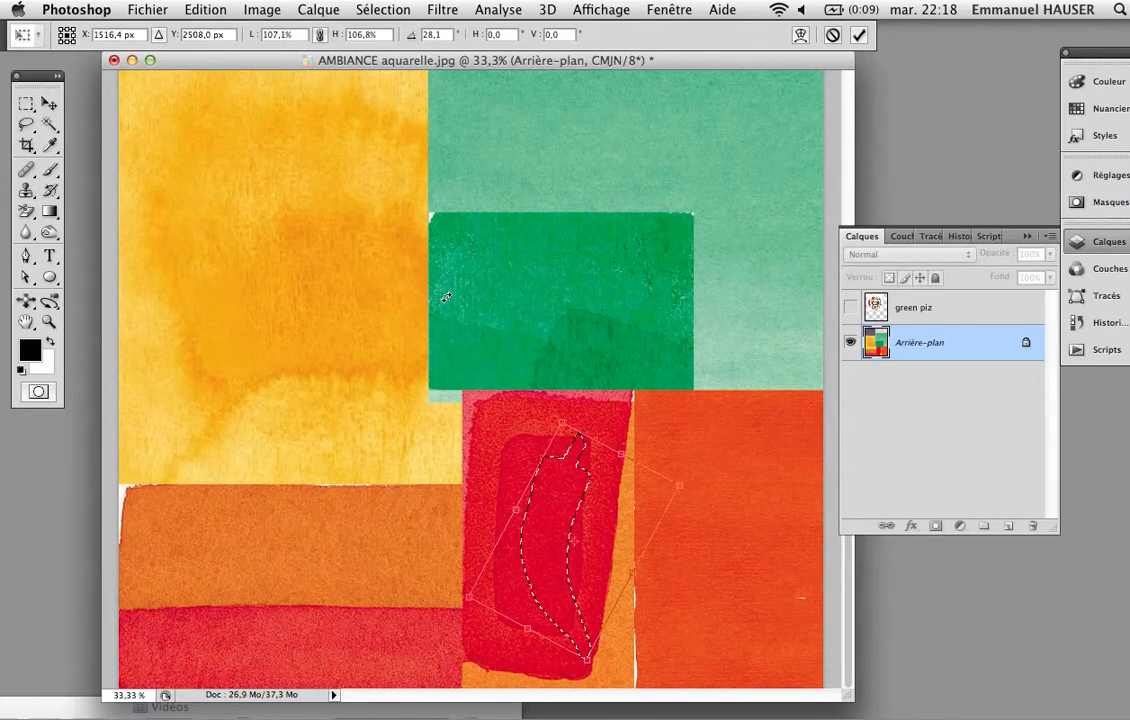
key(l)
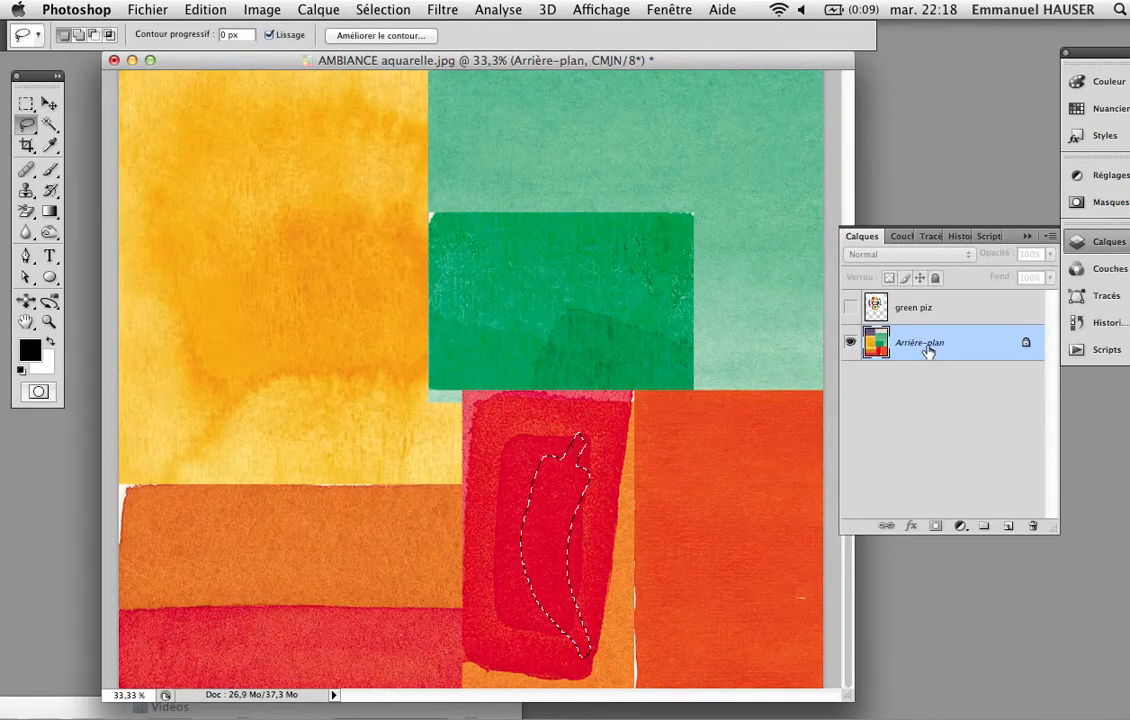
Copy the selected red texture to a new layer and hide Arrière-plan and green piz to isolate the chili cut-out.
key(super+j)
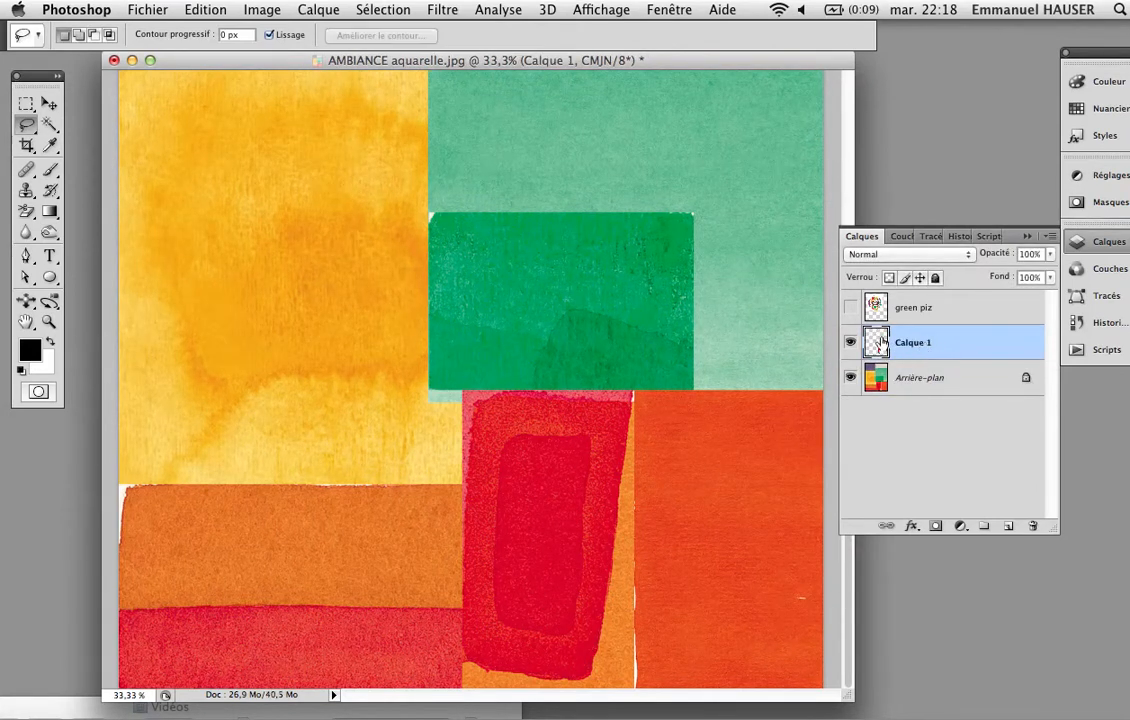
click(850, 307)
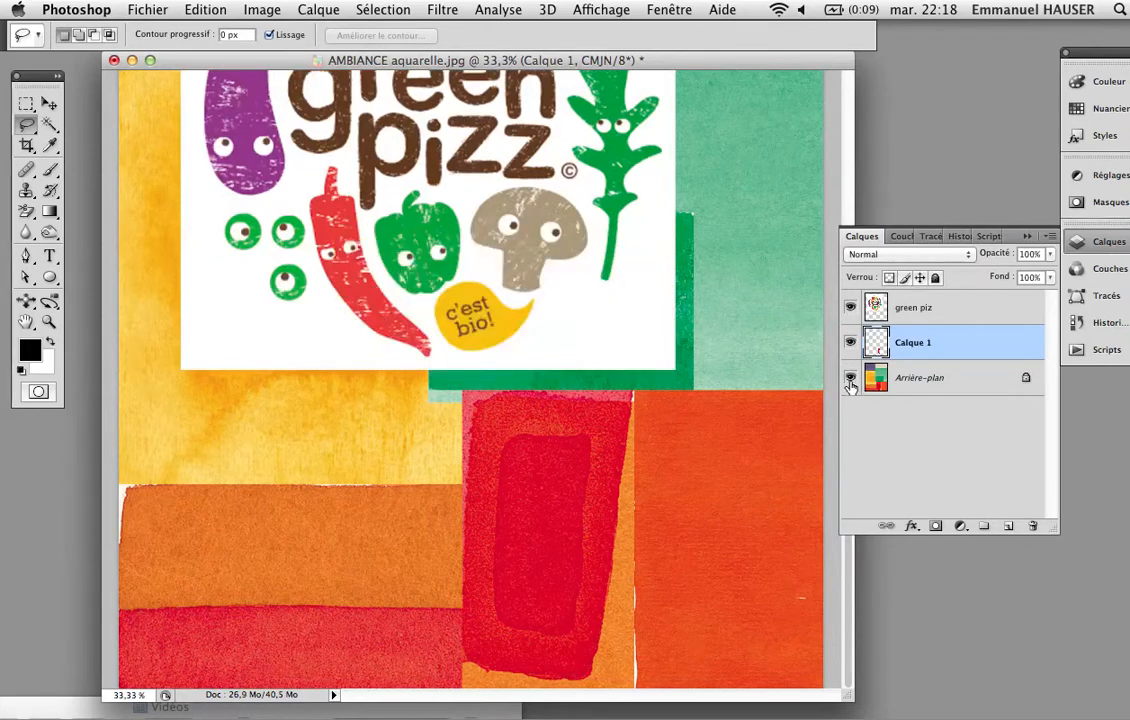
click(850, 378)
click(850, 307)
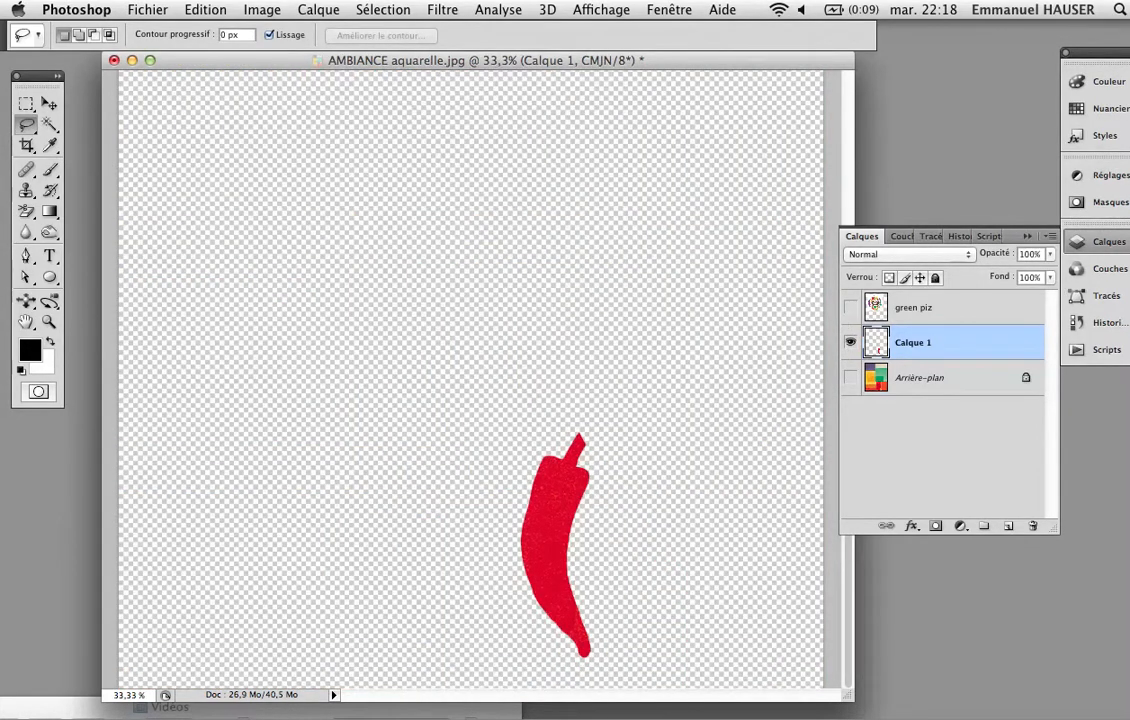
drag(497, 429, 634, 640)
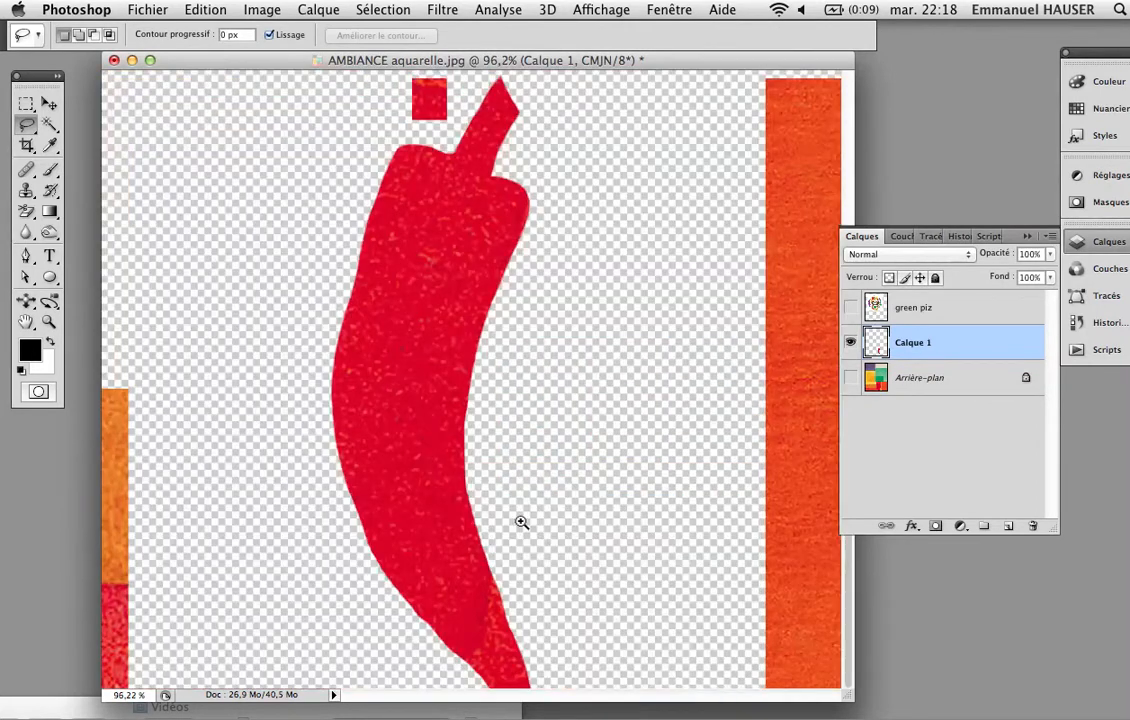
alt+click(448, 525)
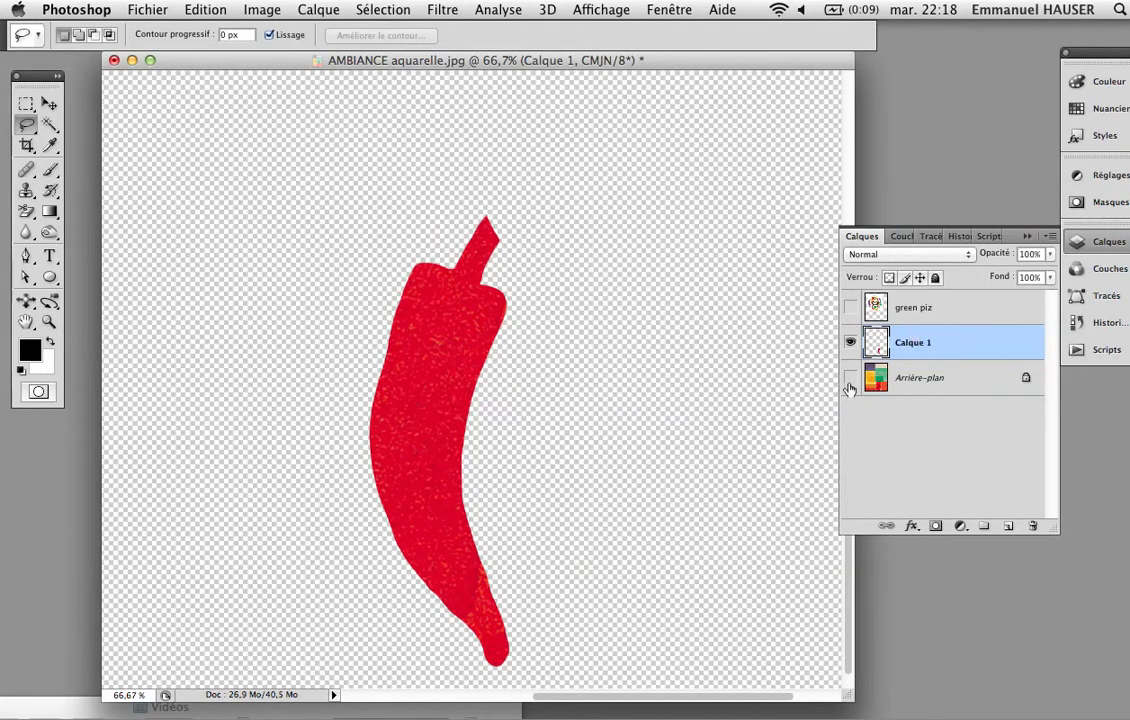
Compare the chili cut-out on Calque 1 with the painted background by toggling the visibility of both layers.
click(850, 342)
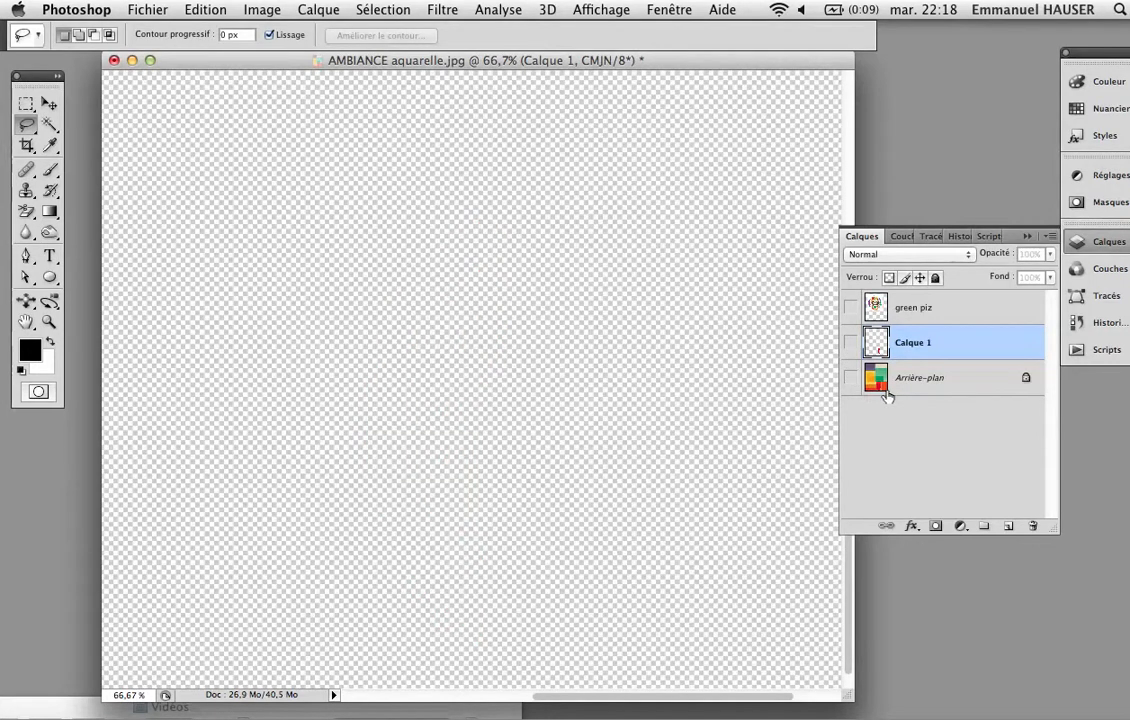
click(850, 377)
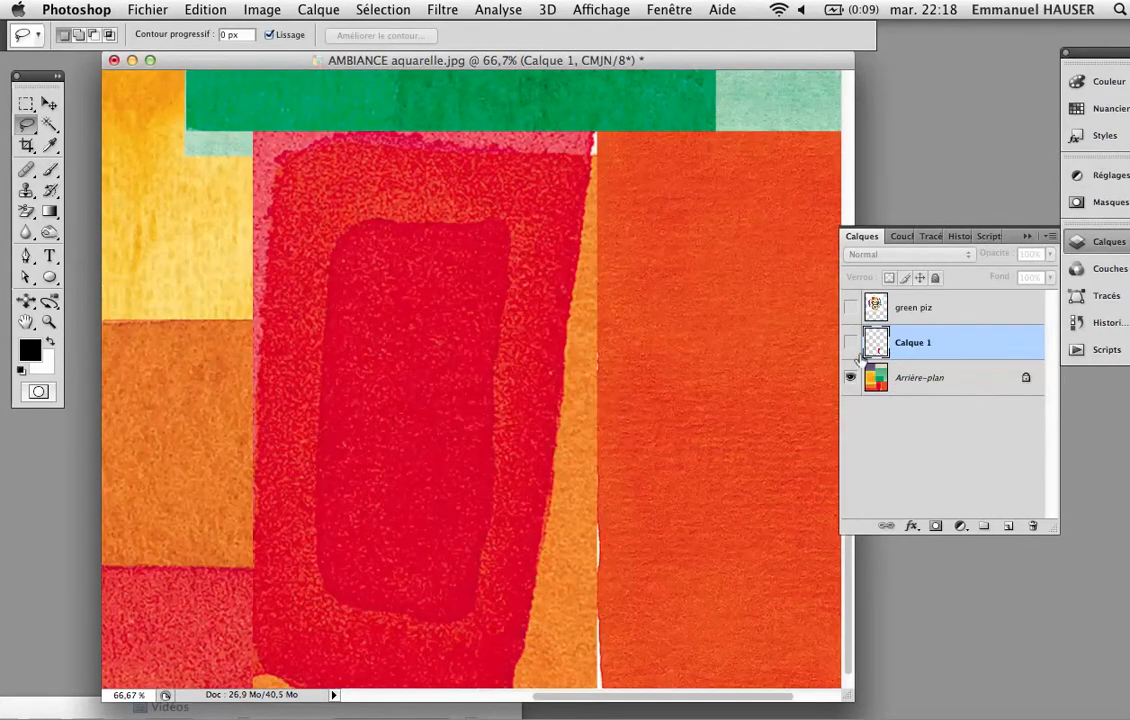
click(850, 342)
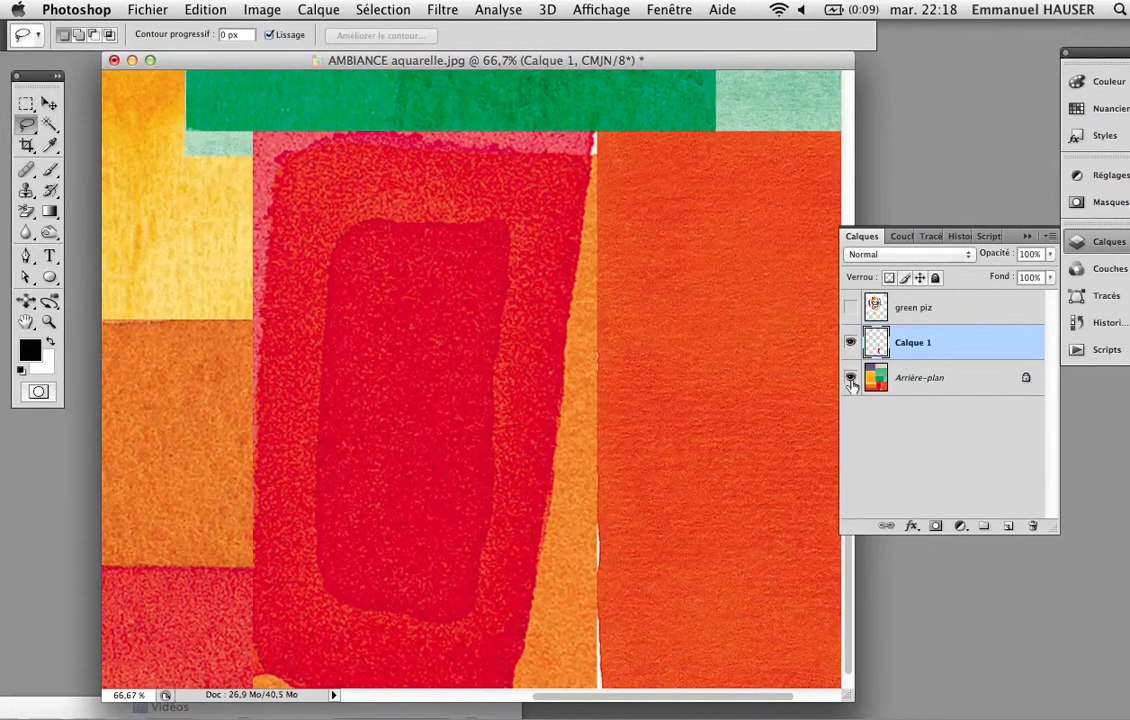
click(850, 378)
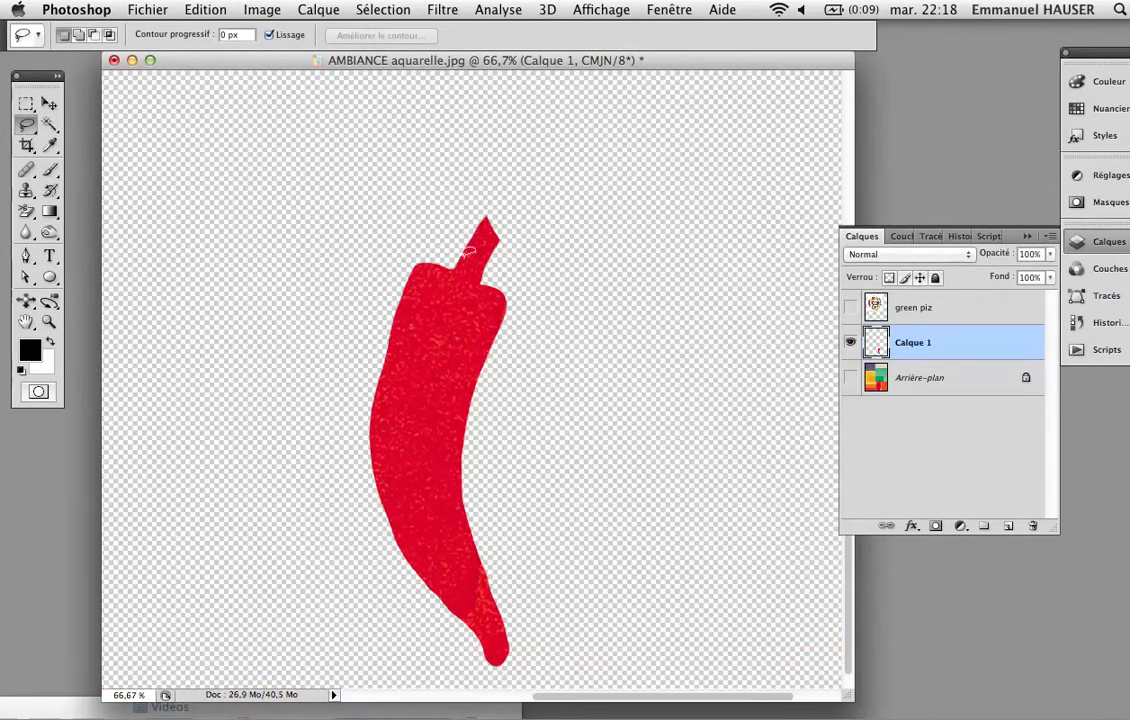
Show the green piz and Arrière-plan layers again and outline the beige mushroom with the Lasso tool.
click(851, 309)
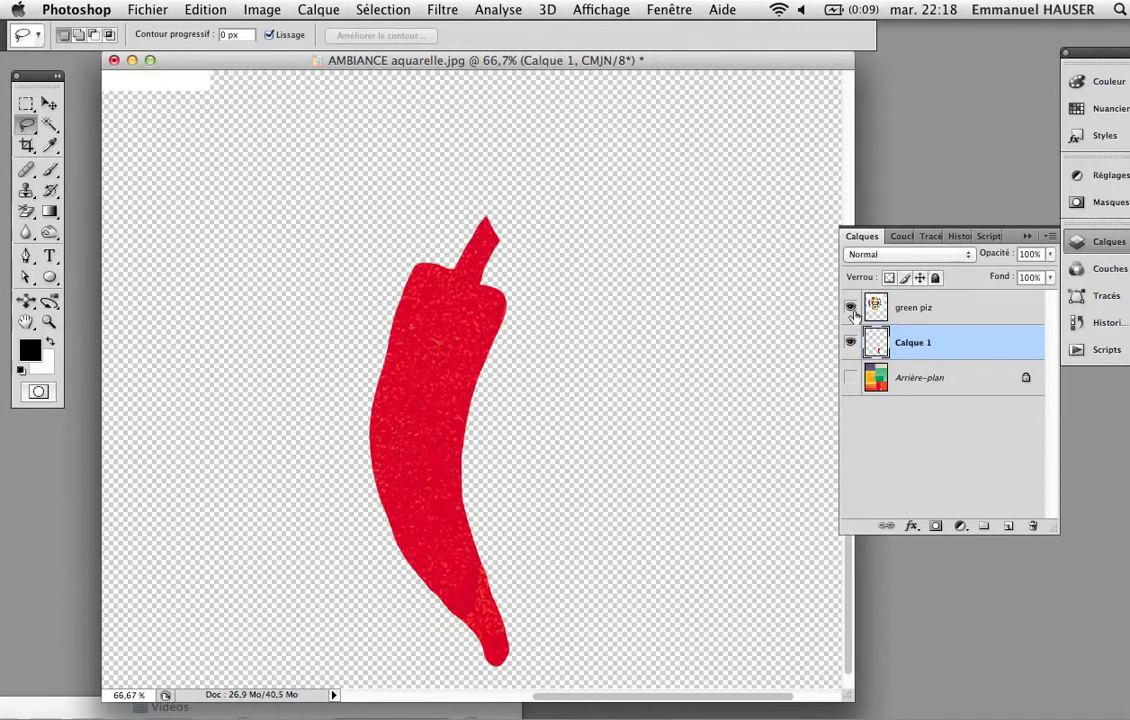
click(851, 378)
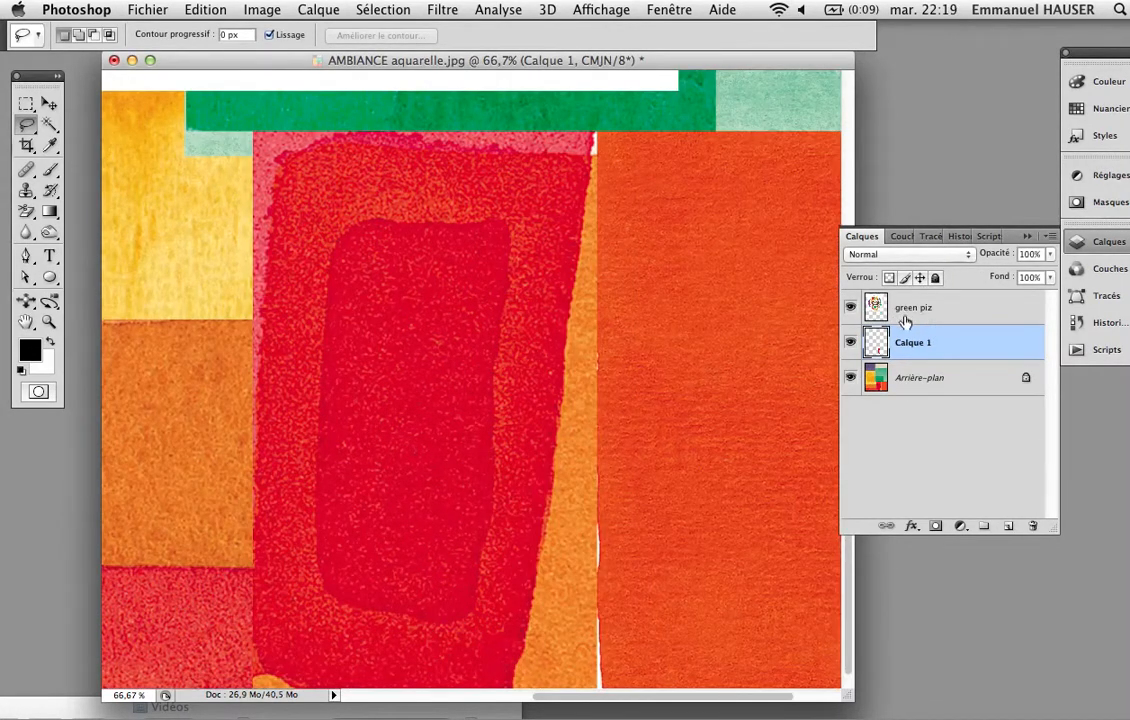
alt+click(475, 376)
drag(581, 359, 636, 562)
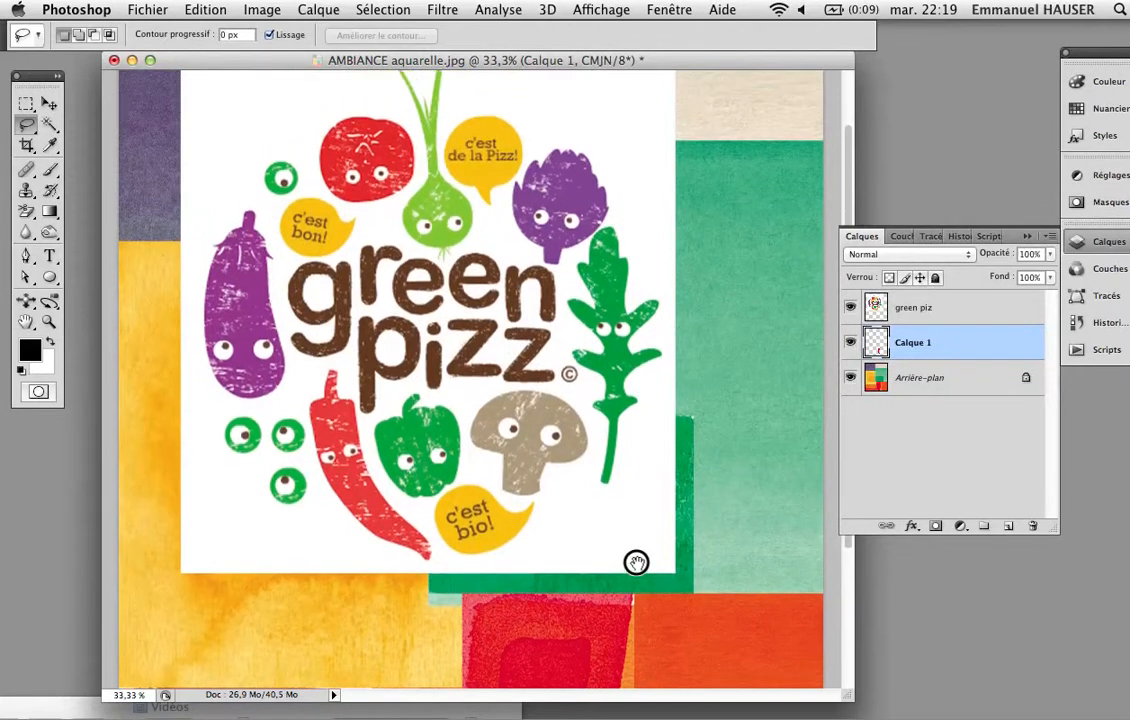
drag(428, 370, 598, 526)
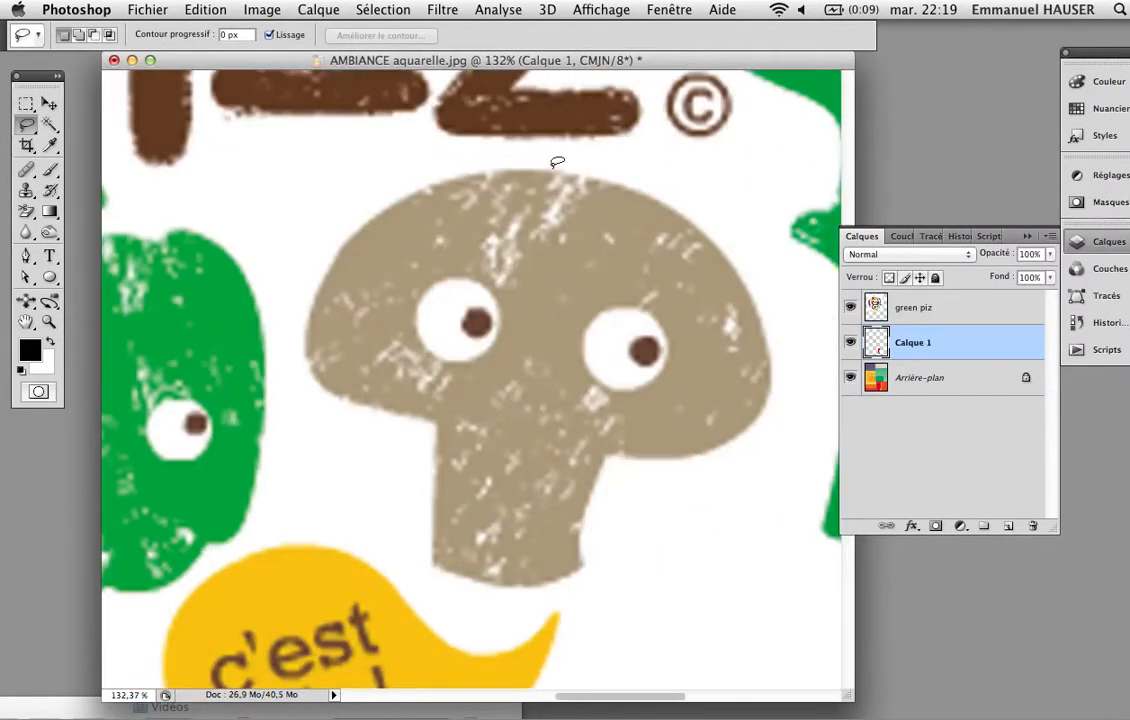
mouse_move(515, 167)
mouse_down()
mouse_move(416, 189)
mouse_move(348, 245)
mouse_move(315, 308)
mouse_move(310, 373)
mouse_move(352, 402)
mouse_move(431, 416)
mouse_move(441, 563)
mouse_move(520, 588)
mouse_move(566, 584)
mouse_move(590, 562)
mouse_move(592, 465)
mouse_move(610, 452)
mouse_move(714, 440)
mouse_move(741, 421)
mouse_move(767, 346)
mouse_move(694, 232)
mouse_move(569, 179)
mouse_move(522, 188)
mouse_up()
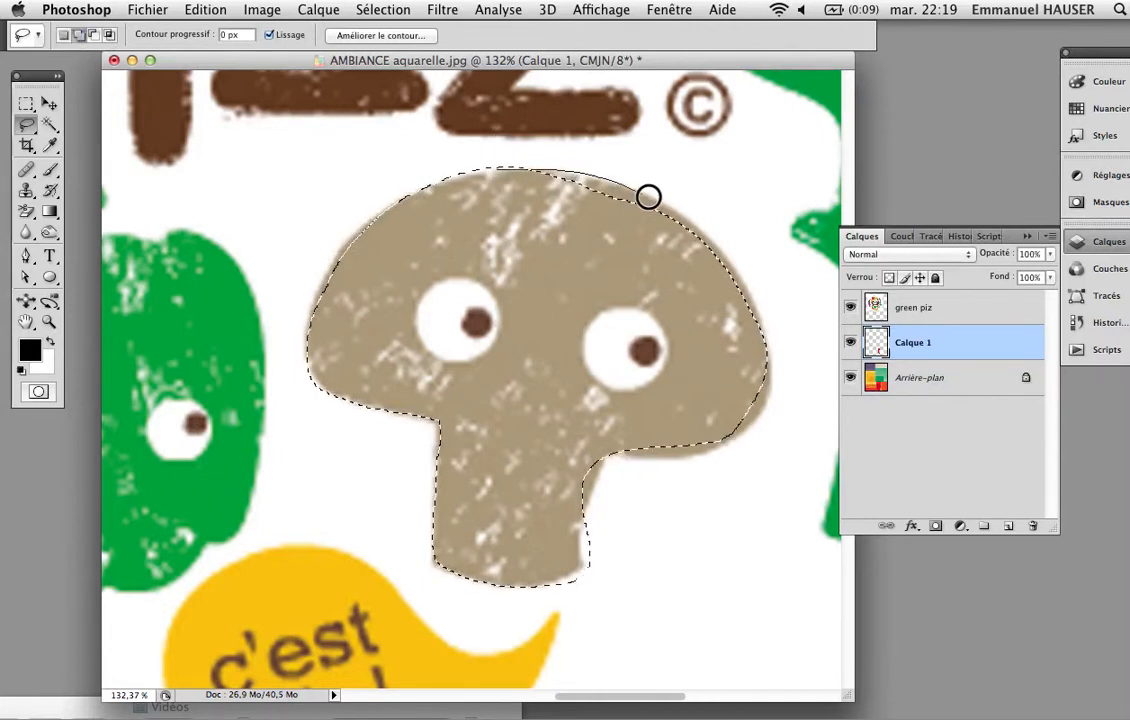
Refine the mushroom selection by adding the right side and underside of the cap and trimming the excess beside the stem.
drag(765, 348, 756, 409)
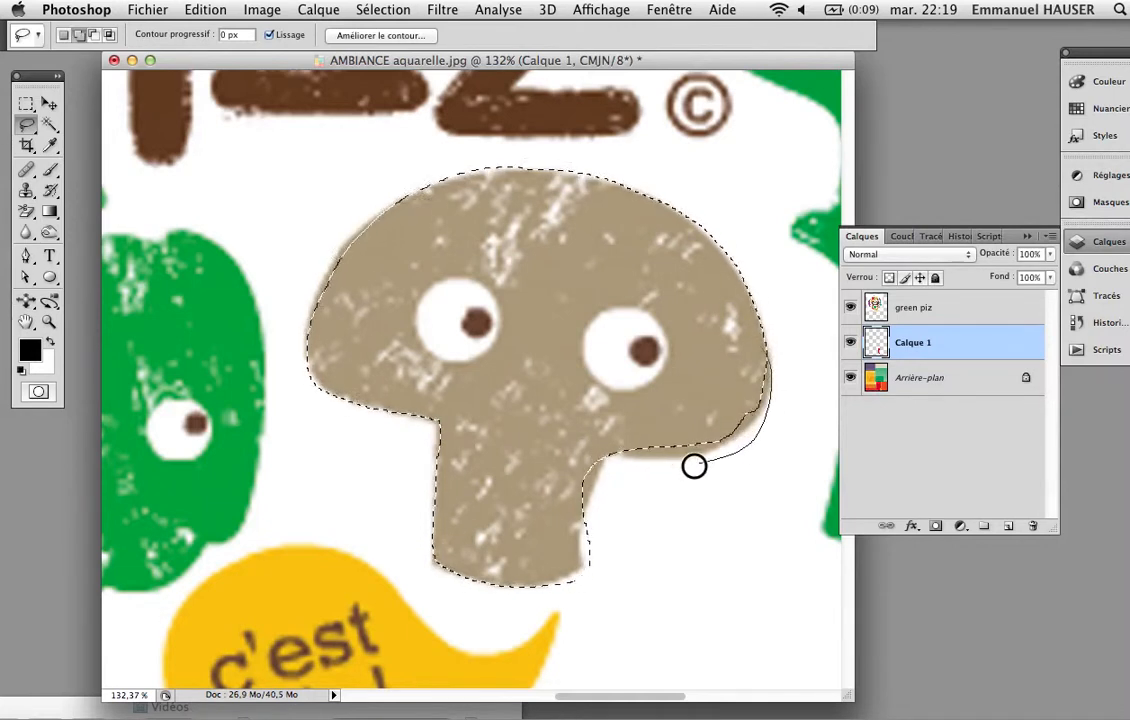
drag(694, 466, 586, 459)
mouse_move(709, 375)
mouse_down()
mouse_move(650, 405)
mouse_move(495, 442)
mouse_up()
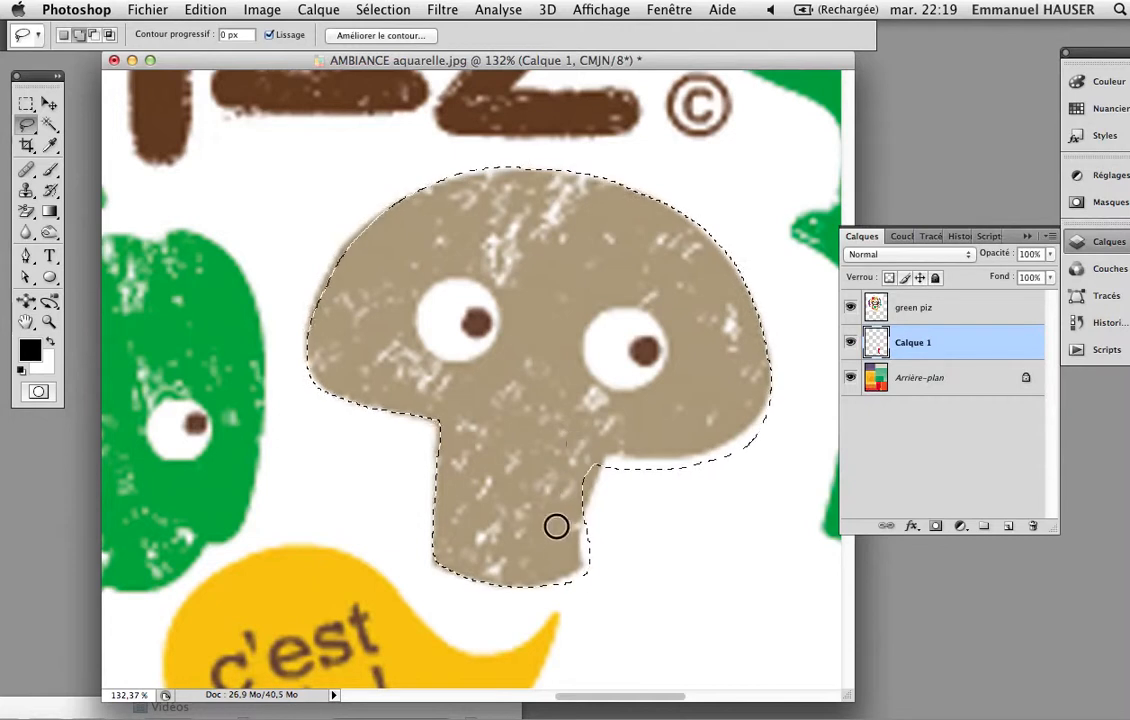
mouse_move(563, 447)
mouse_down()
mouse_move(553, 484)
mouse_move(583, 527)
mouse_move(580, 558)
mouse_up()
drag(589, 510, 590, 508)
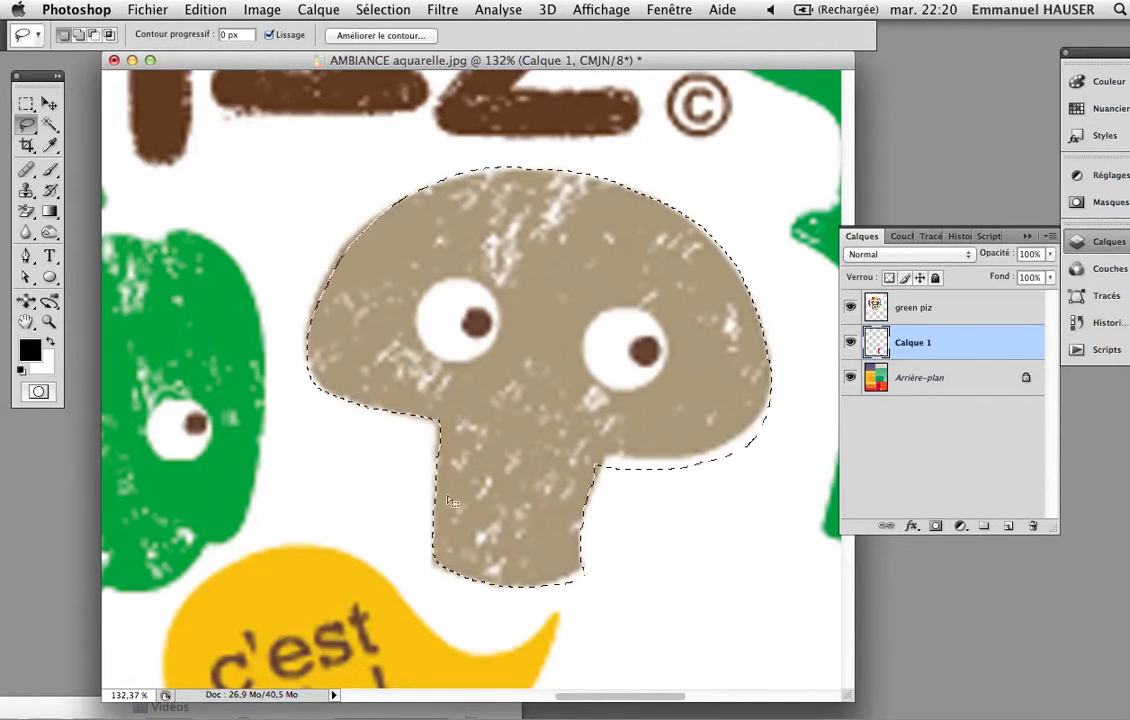
Hide the Calque 1 and green piz layers and make the Arrière-plan layer active.
click(850, 343)
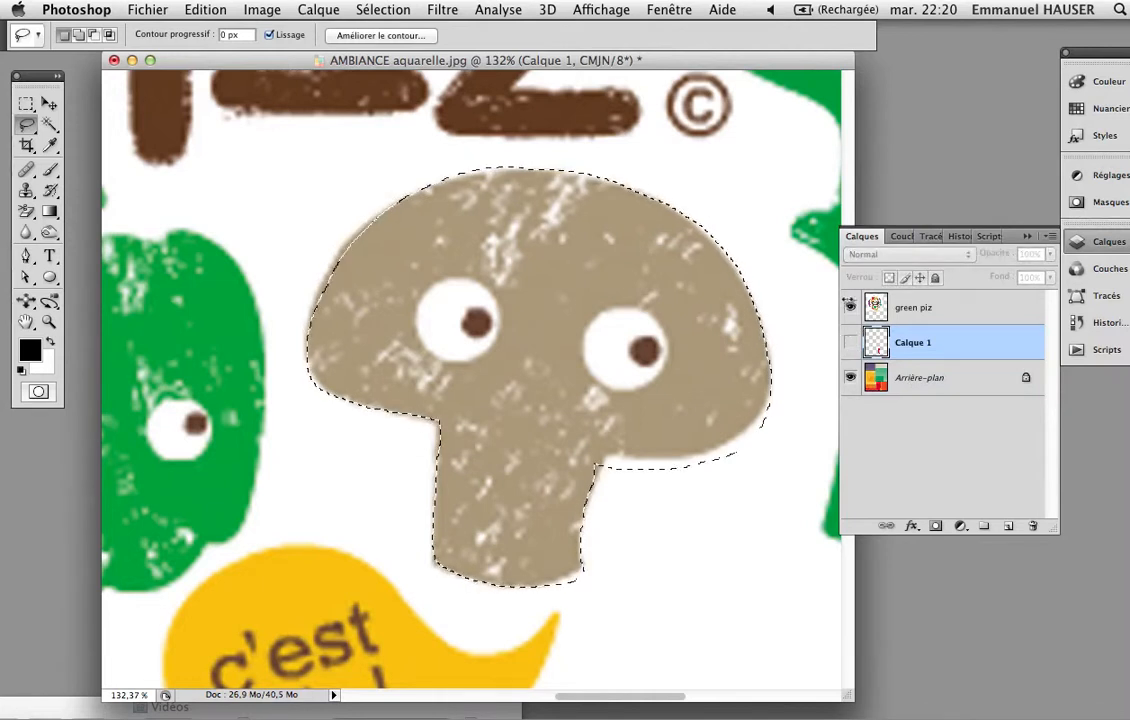
click(850, 307)
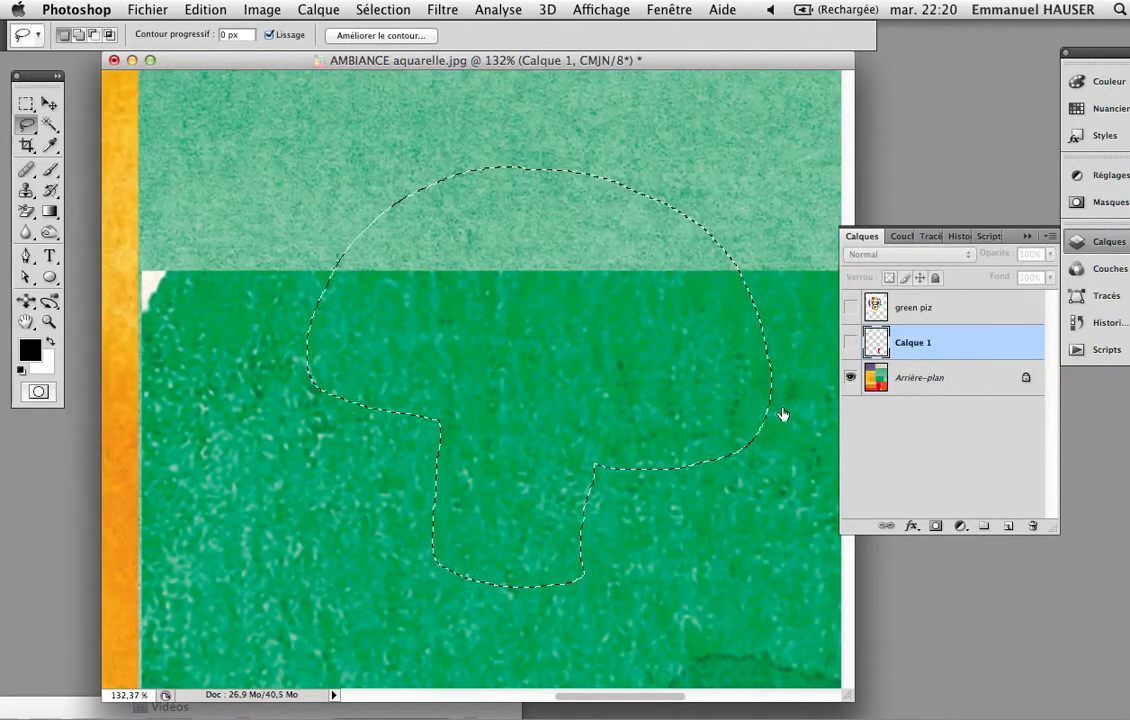
click(941, 380)
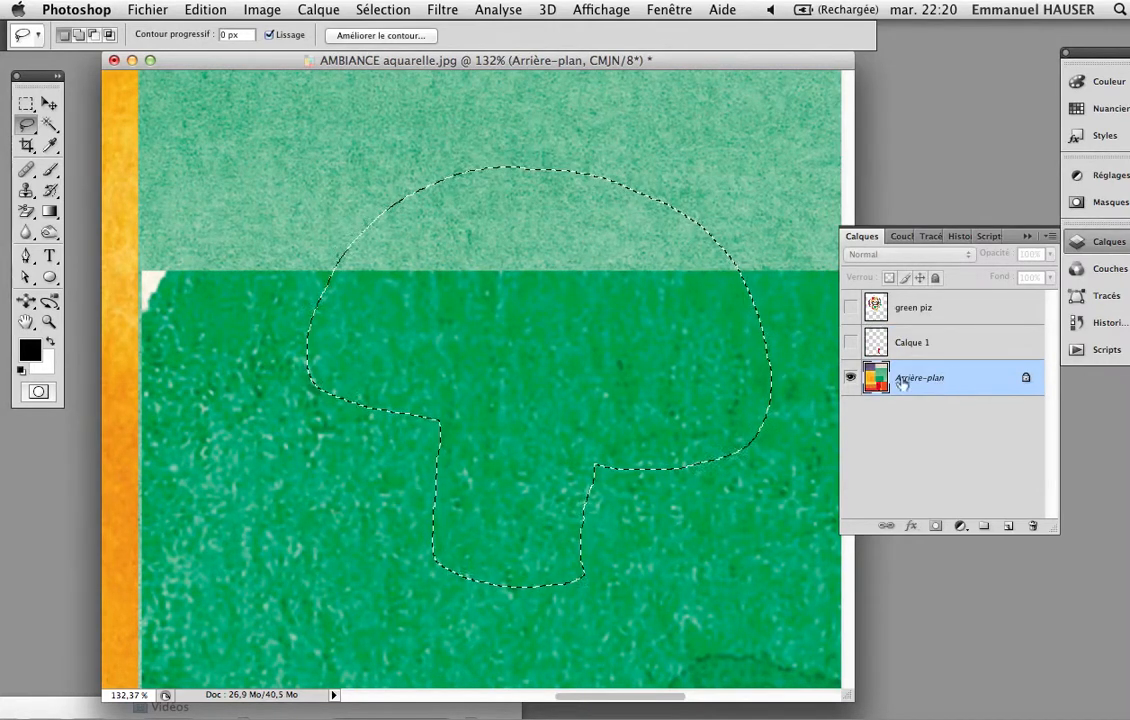
Move the mushroom selection outline onto the beige painted area near the upper edge of the background image.
alt+super+click(464, 383)
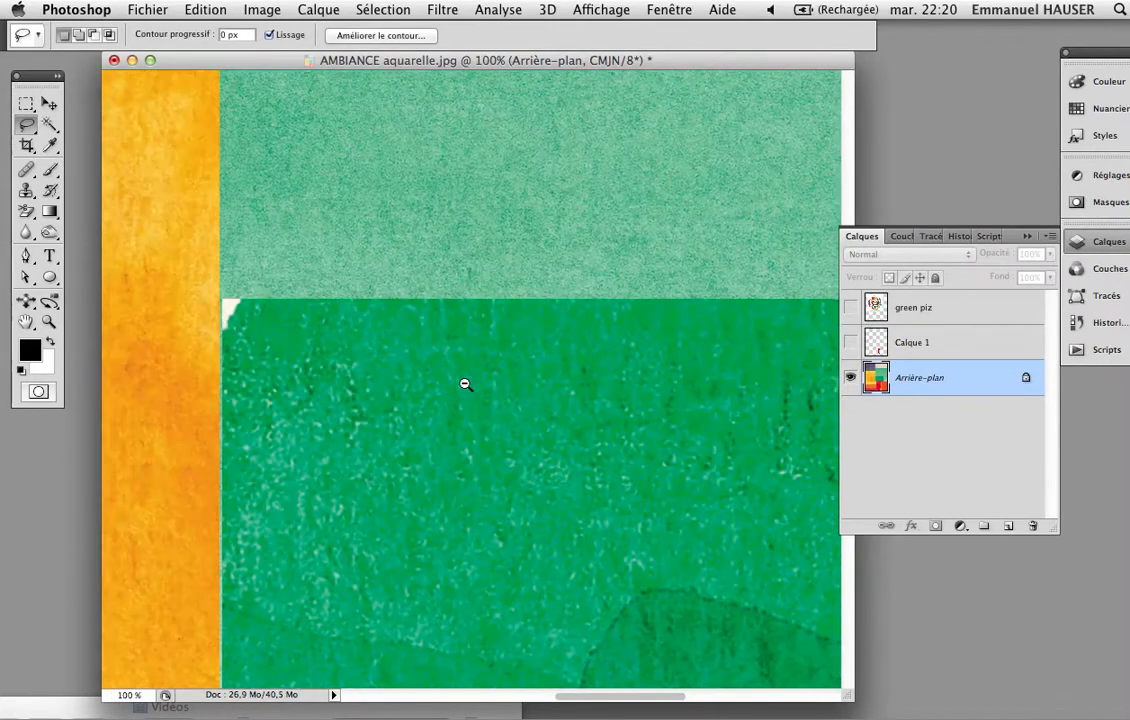
alt+super+click(464, 383)
alt+super+click(464, 383)
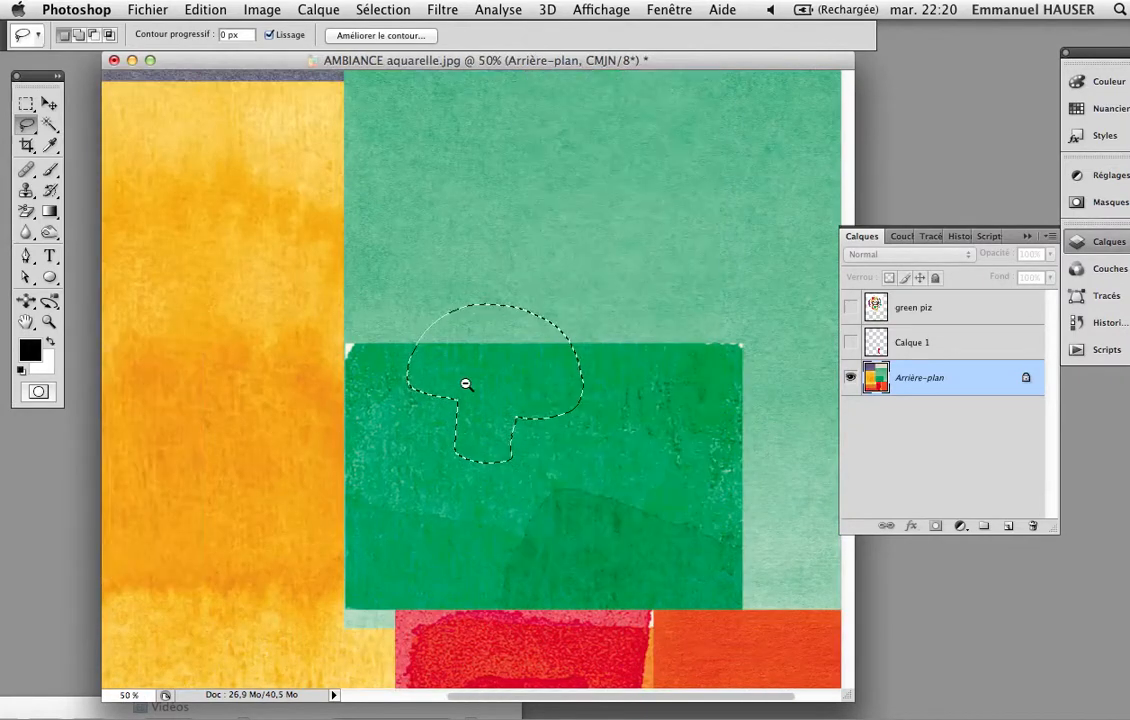
alt+super+click(464, 383)
alt+super+click(469, 383)
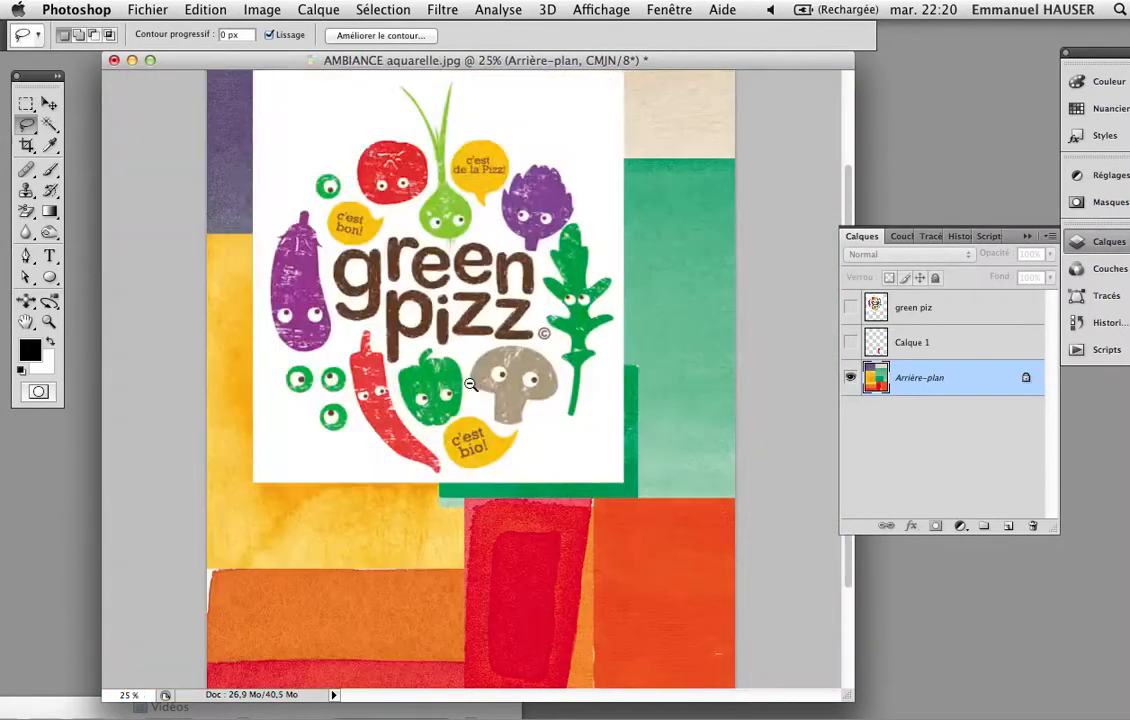
mouse_move(538, 372)
mouse_down()
mouse_move(528, 287)
mouse_move(538, 95)
mouse_up()
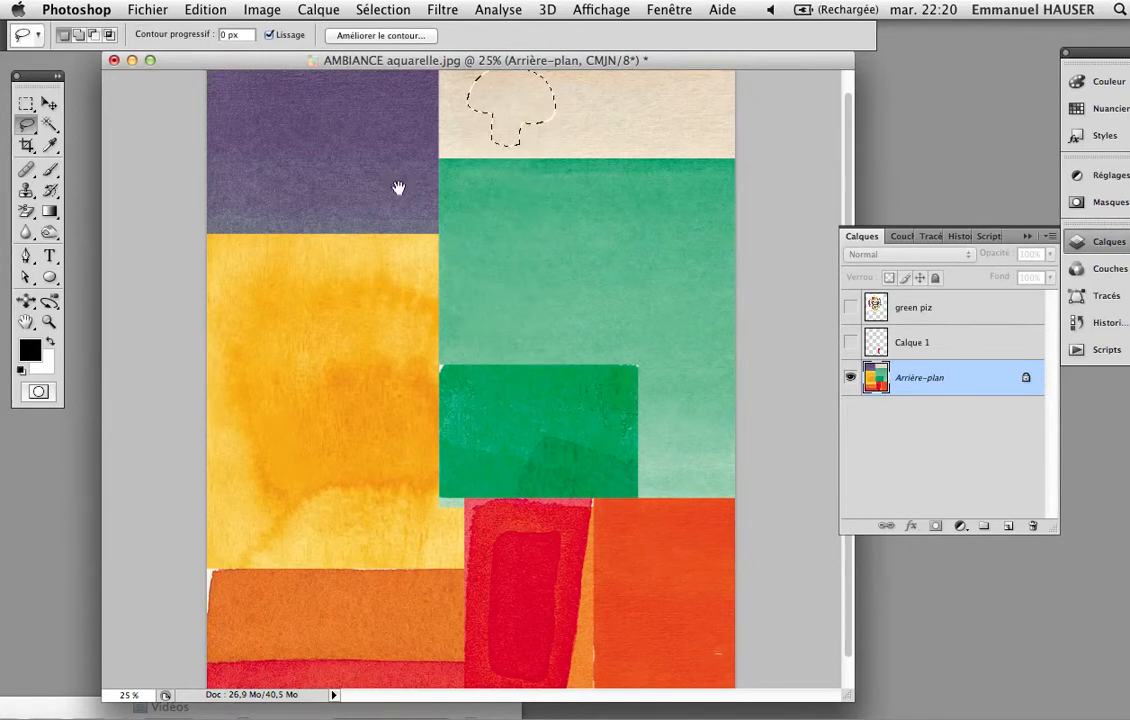
drag(391, 184, 429, 444)
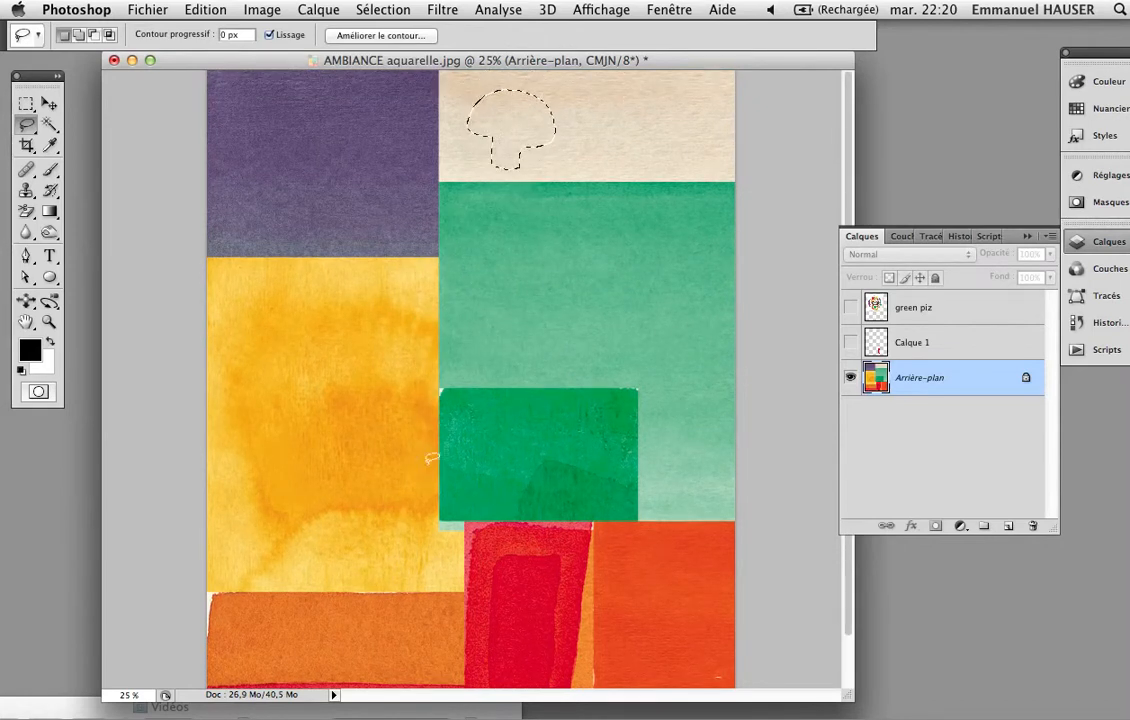
mouse_move(547, 106)
mouse_down()
mouse_move(598, 104)
mouse_move(615, 116)
mouse_move(564, 103)
mouse_up()
Copy the selected beige texture to a new layer and hide Arrière-plan to inspect the mushroom cut-out.
key(super+c)
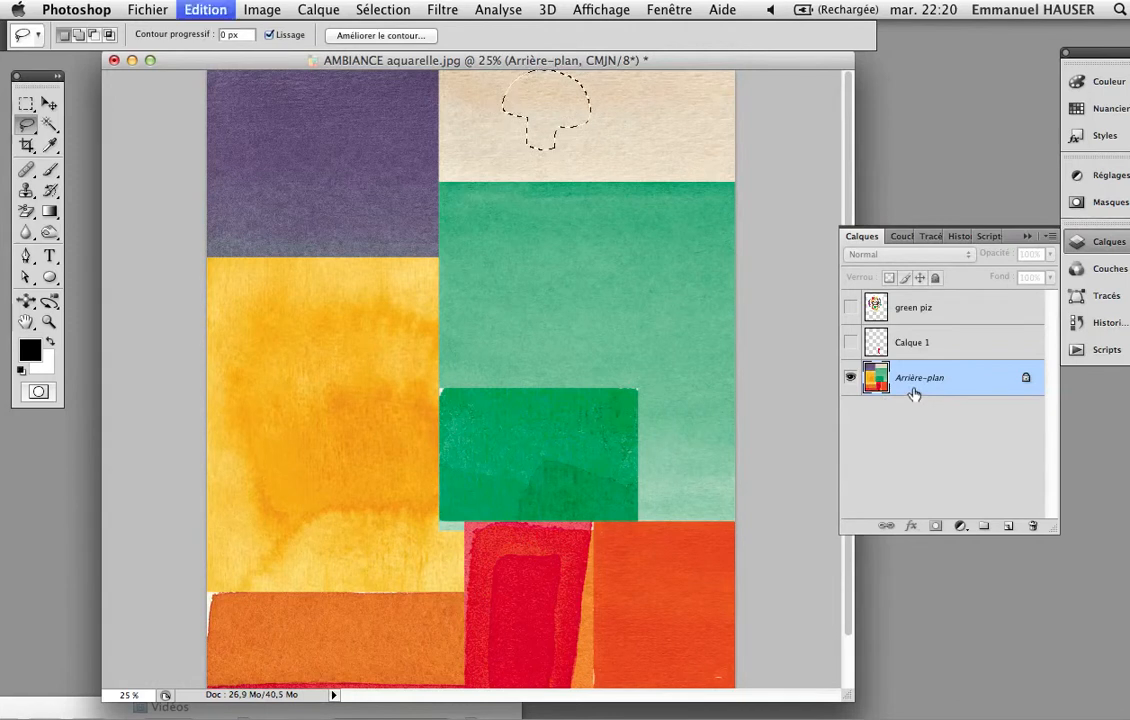
key(super+v)
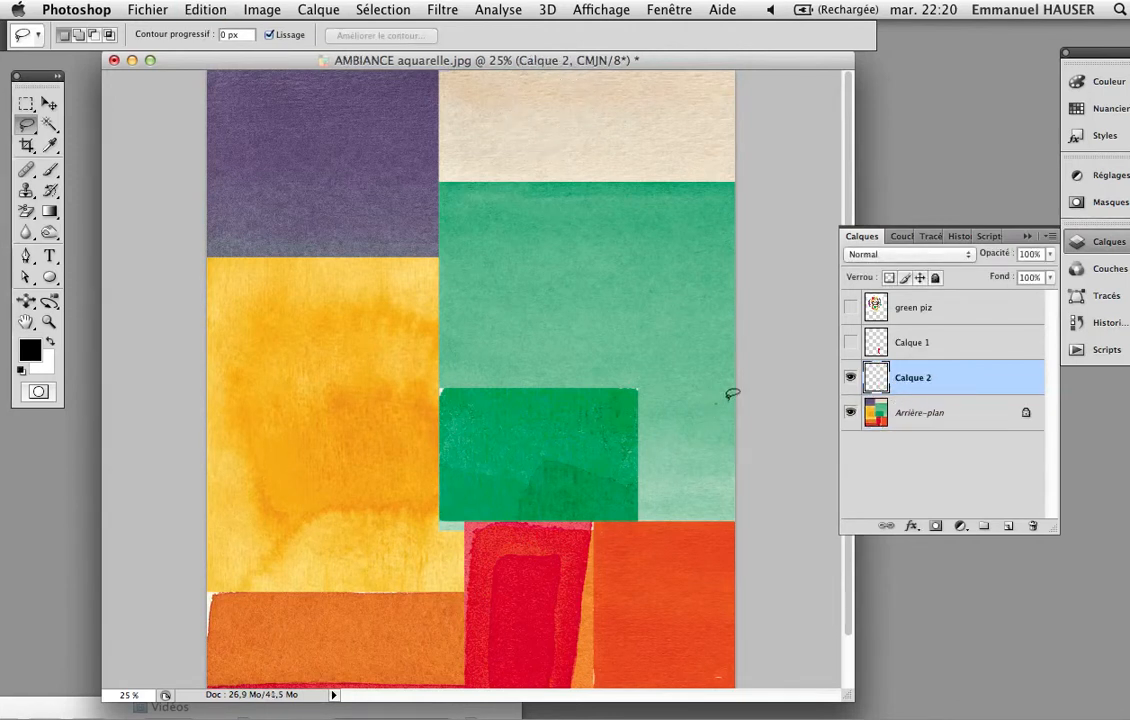
click(850, 412)
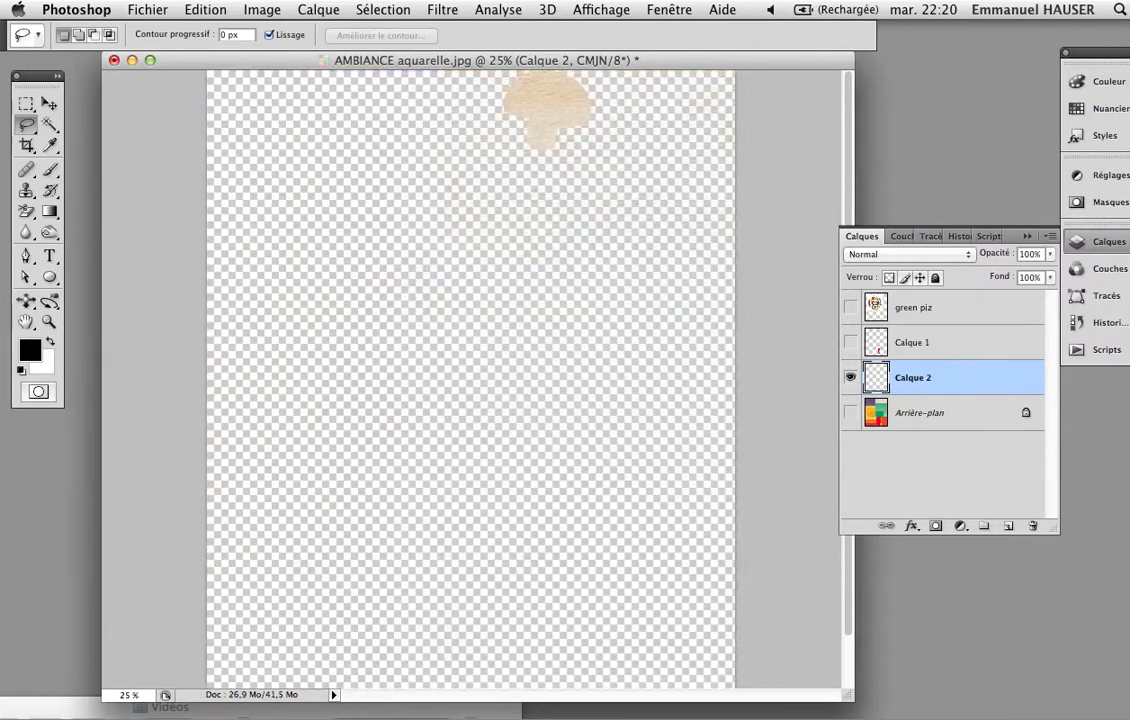
key(super+space)
drag(469, 88, 603, 206)
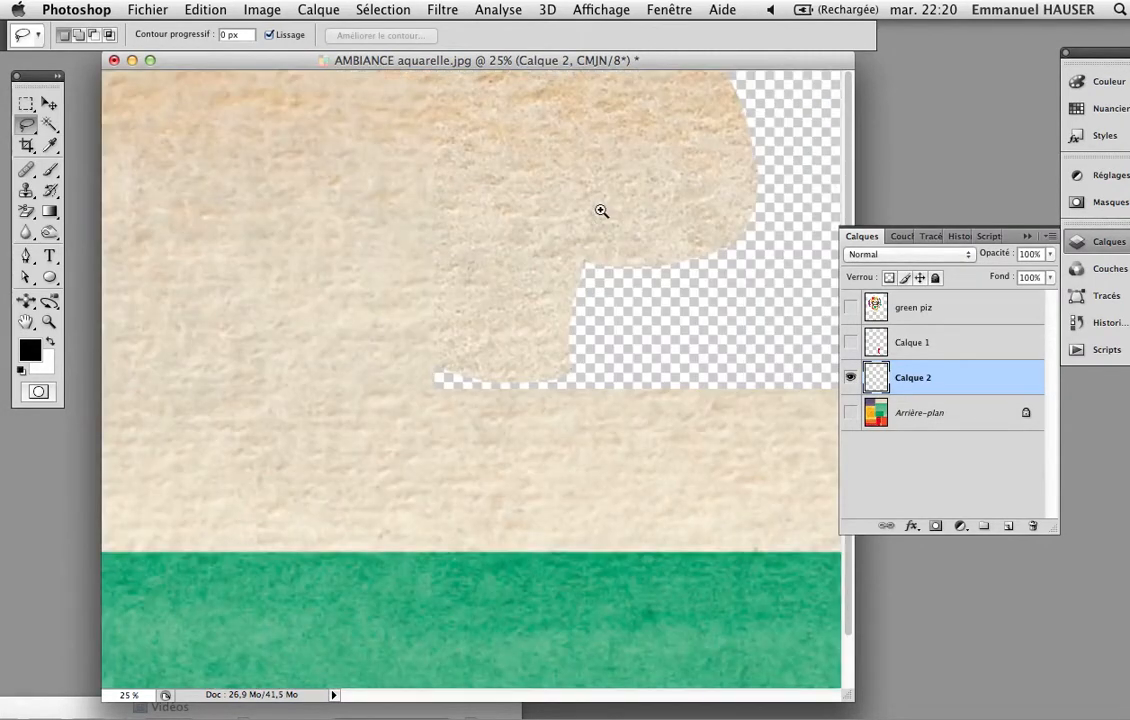
alt+super+click(501, 338)
alt+super+click(501, 337)
drag(372, 326, 388, 455)
Show Calque 1 and place the chili and mushroom cut-outs side by side in the upper part of the canvas.
click(850, 342)
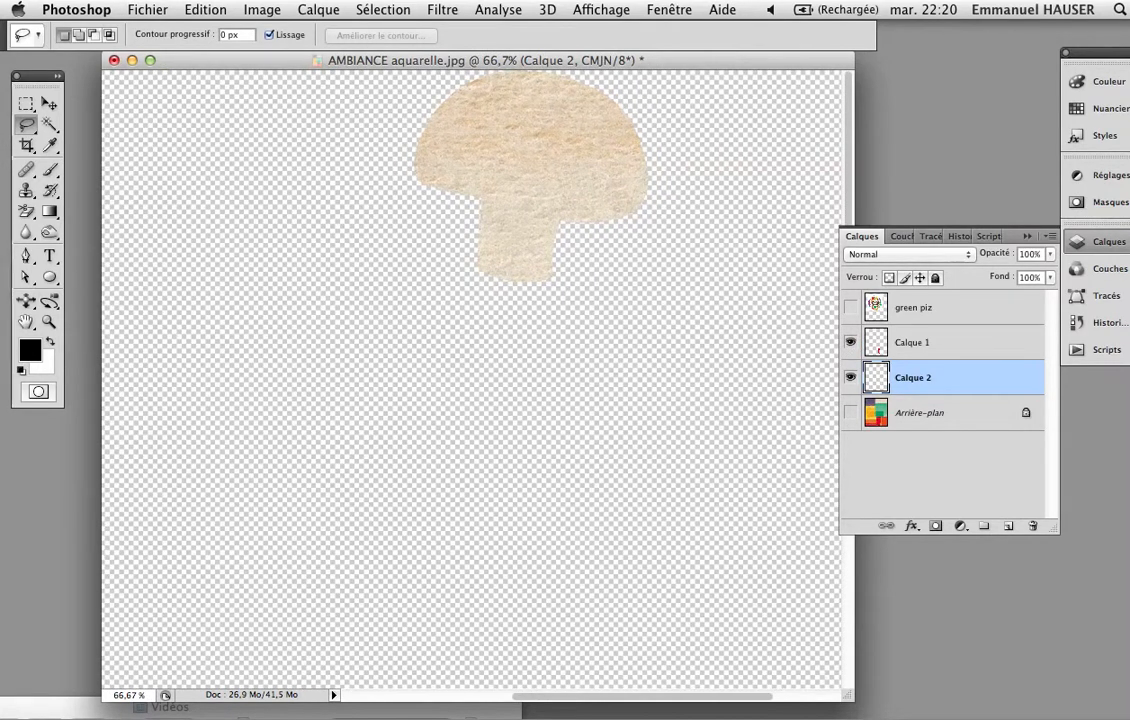
alt+super+click(513, 365)
alt+super+click(513, 365)
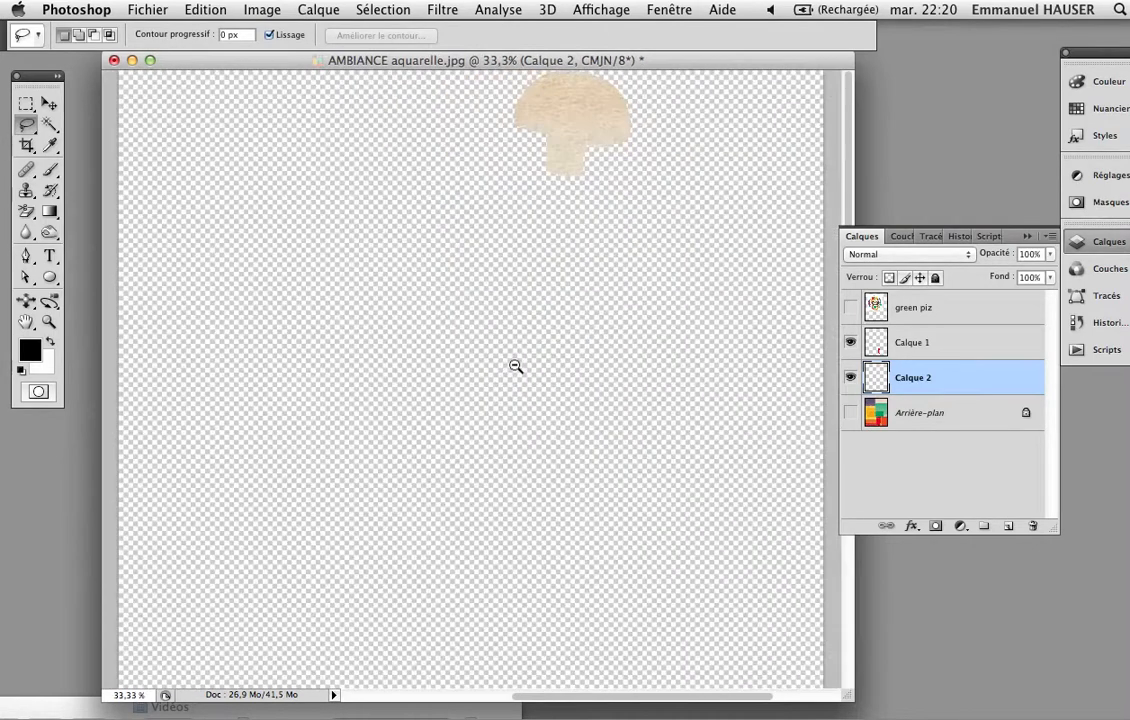
alt+super+click(513, 365)
alt+super+click(513, 365)
alt+super+click(513, 365)
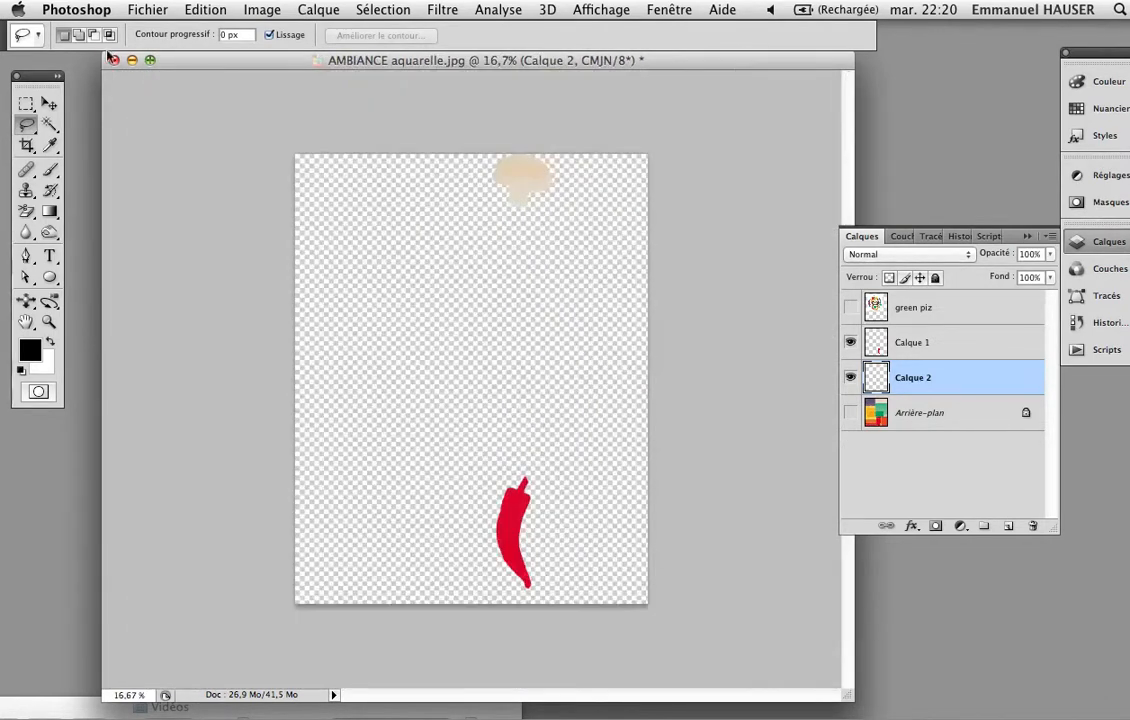
click(49, 104)
drag(509, 528, 436, 247)
drag(517, 180, 503, 261)
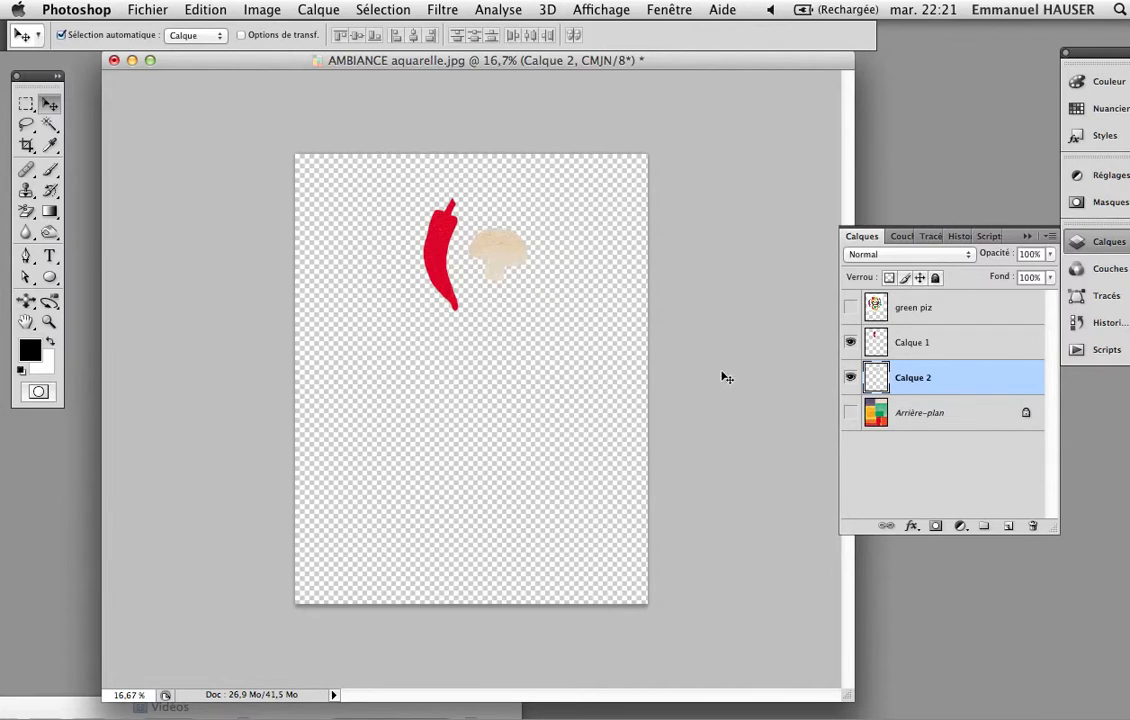